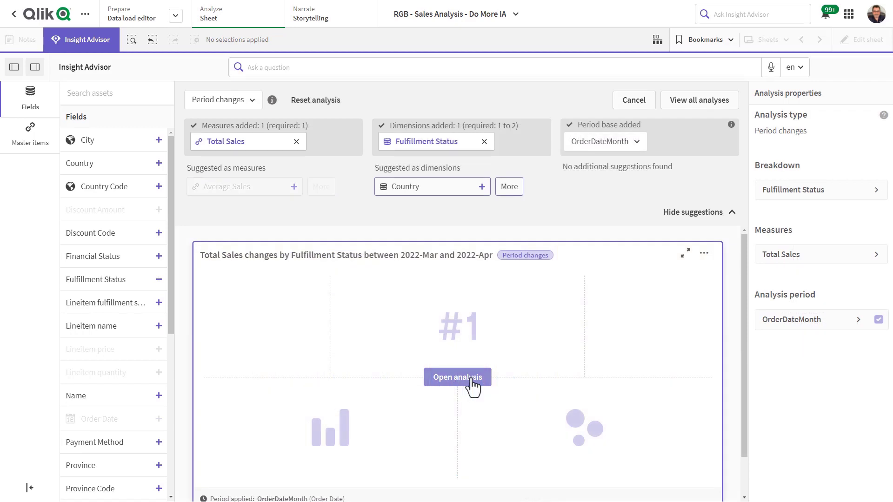
Open the Period changes analysis of Total Sales by Fulfillment Status between 2022-Mar and 2022-Apr.
{"action": "left_click", "coordinate": [470, 381]}
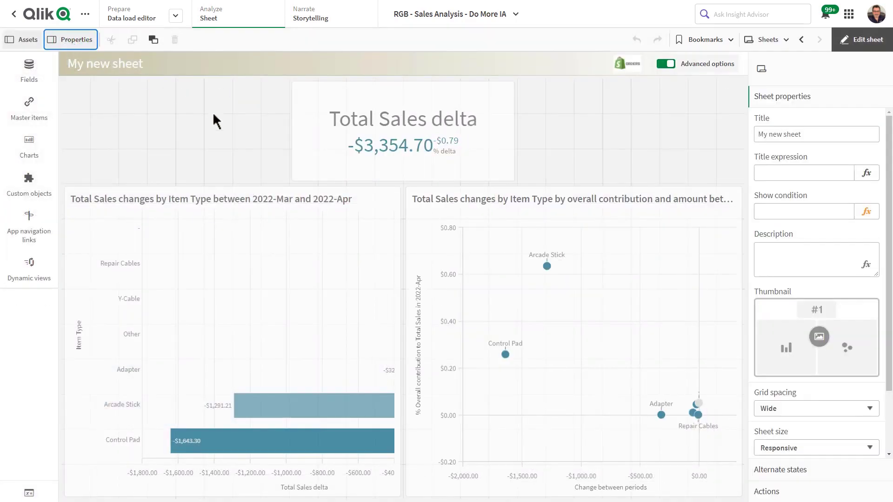
{"action": "left_click", "coordinate": [492, 264]}
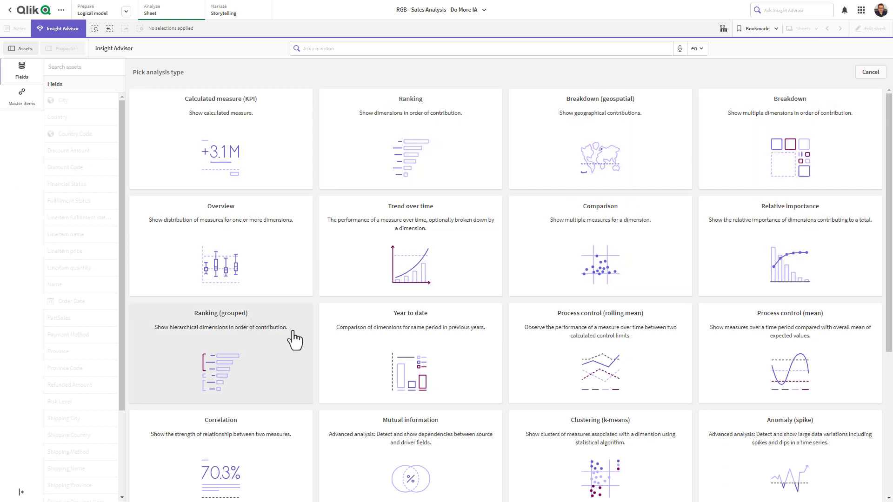
Look through the Insight Advisor analysis types available for creating an analysis.
{"action": "scroll", "coordinate": [791, 389], "scroll_direction": "down", "scroll_amount": 2}
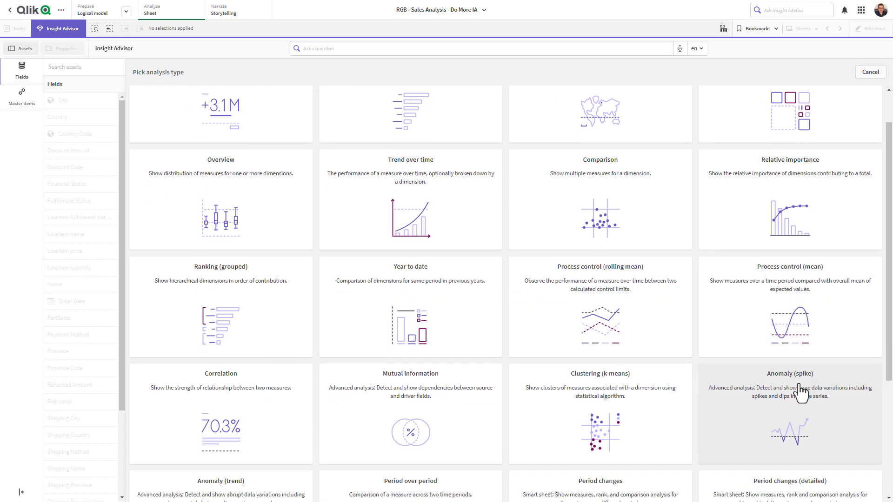
{"action": "scroll", "coordinate": [785, 401], "scroll_direction": "up", "scroll_amount": 2}
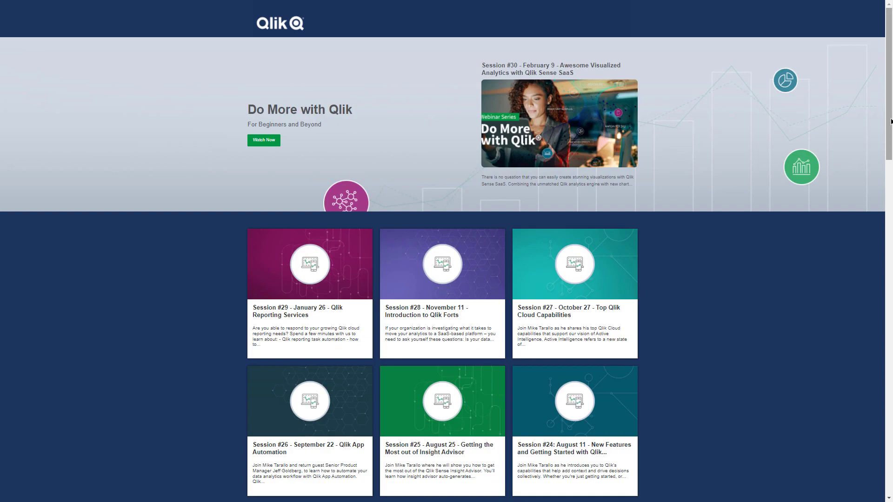
Find Session #11 on Business Logic on the Do More with Qlik page and play its webcast.
{"action": "left_click_drag", "start_coordinate": [891, 122], "coordinate": [884, 377]}
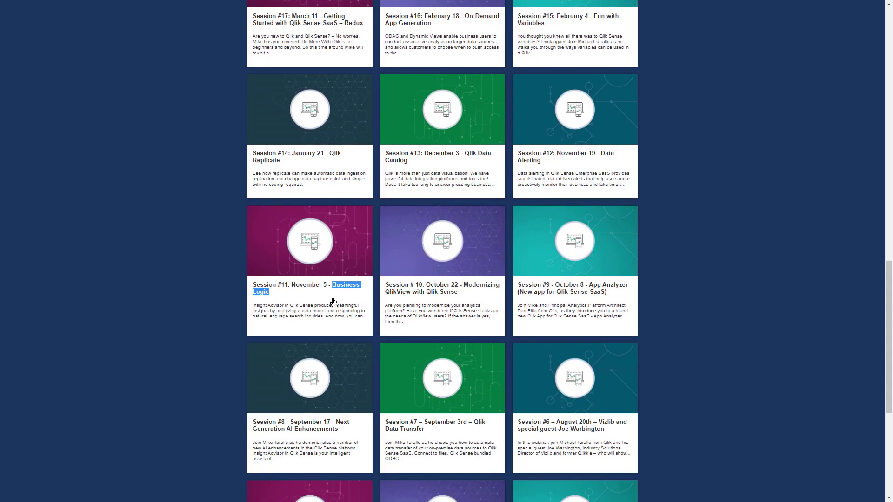
{"action": "left_click", "coordinate": [312, 290]}
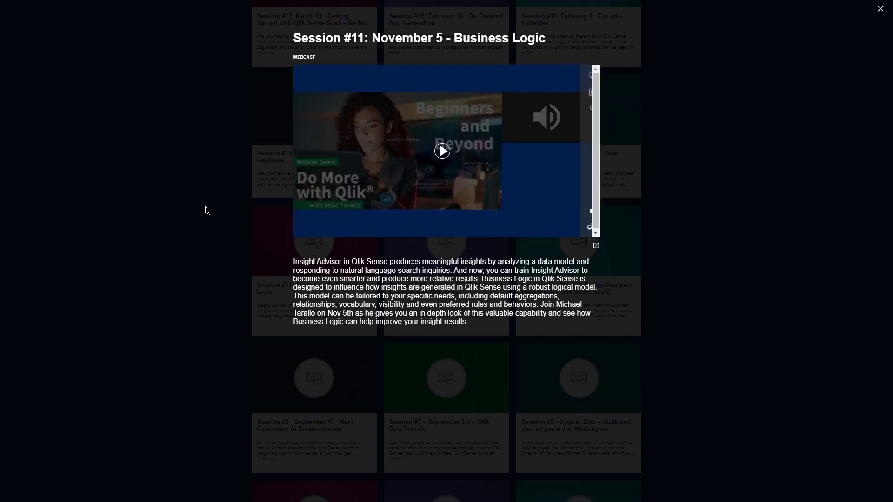
{"action": "mouse_move", "coordinate": [410, 190]}
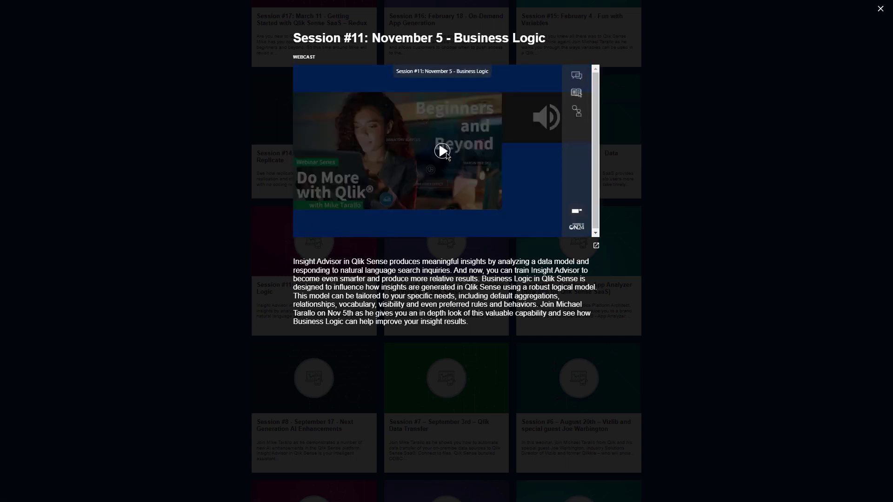
{"action": "left_click", "coordinate": [443, 151]}
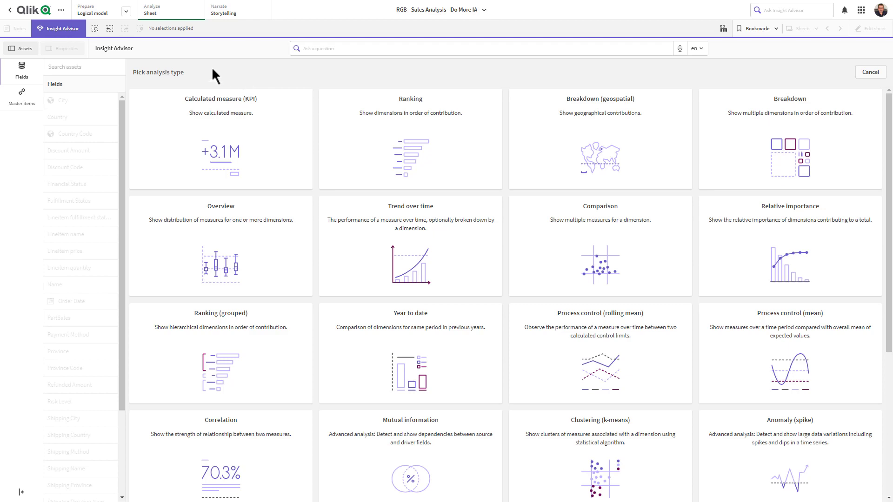
Reopen Insight Advisor from the sales dashboard and look at its master items and question history.
{"action": "left_click", "coordinate": [65, 30]}
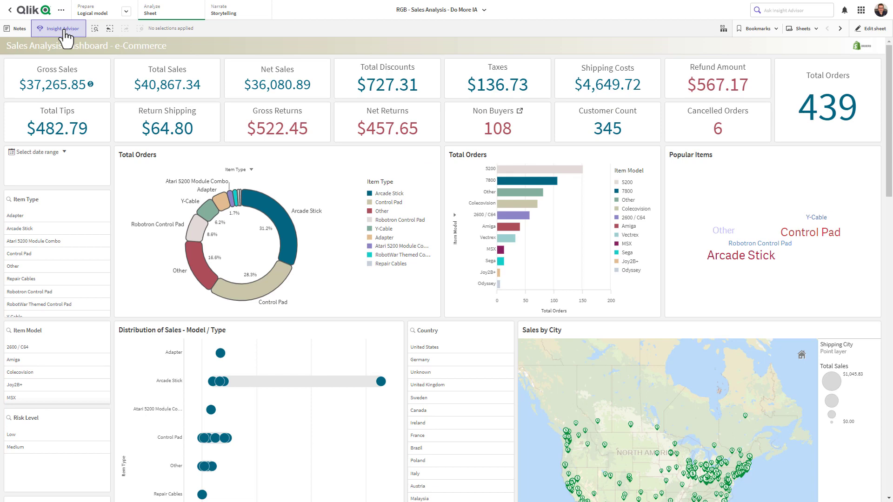
{"action": "left_click", "coordinate": [65, 30]}
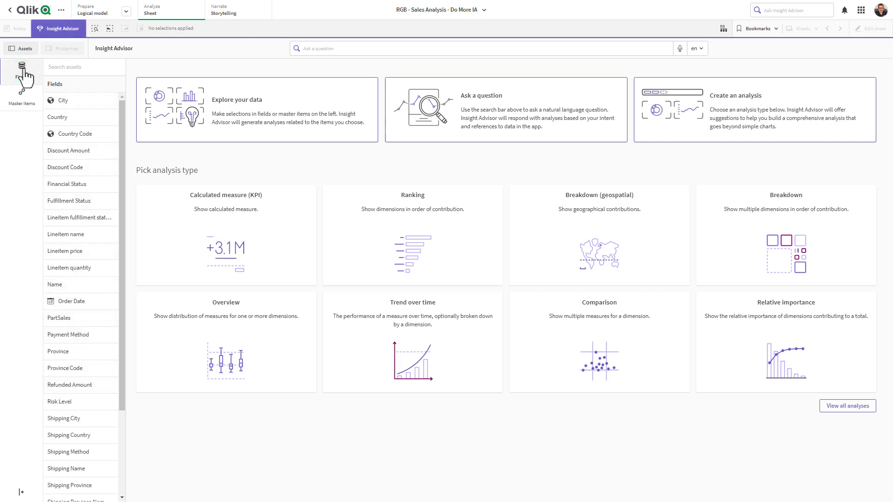
{"action": "left_click", "coordinate": [35, 110]}
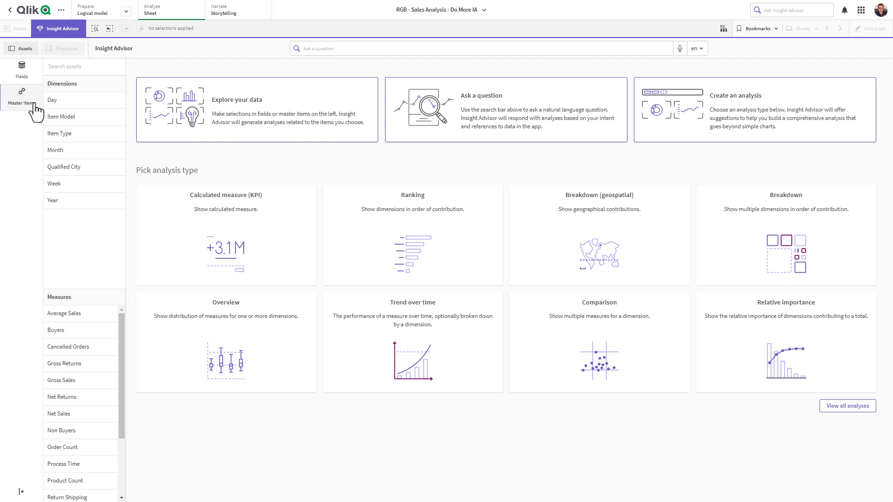
{"action": "left_click", "coordinate": [371, 46]}
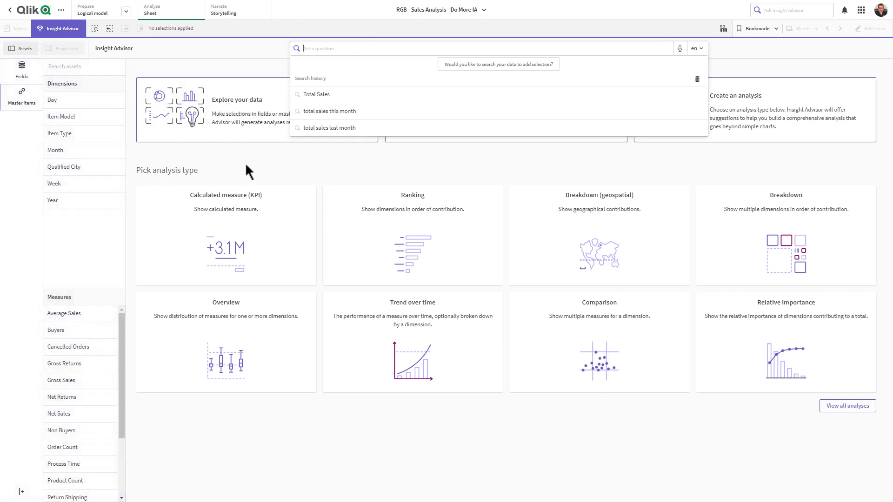
{"action": "left_click", "coordinate": [247, 165]}
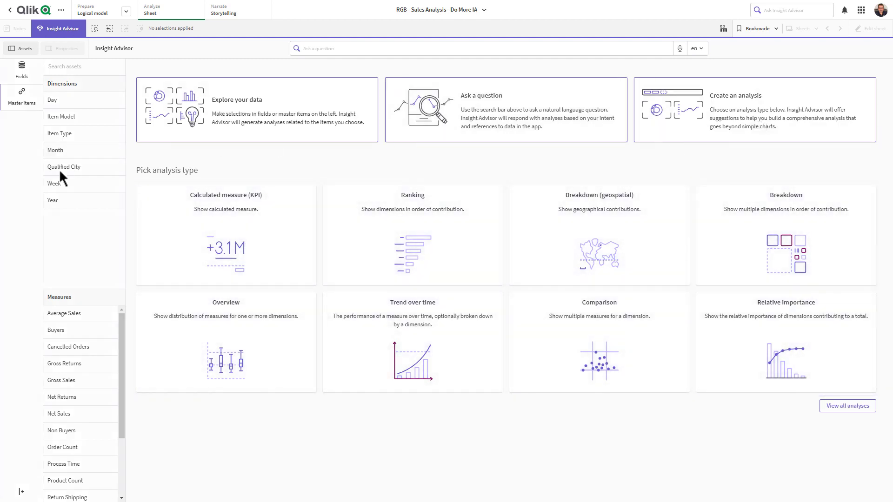
Generate an auto-analysis from the Total Orders and Order Date fields and review the suggested charts.
{"action": "left_click", "coordinate": [22, 73]}
{"action": "scroll", "coordinate": [67, 253], "scroll_direction": "down", "scroll_amount": 3}
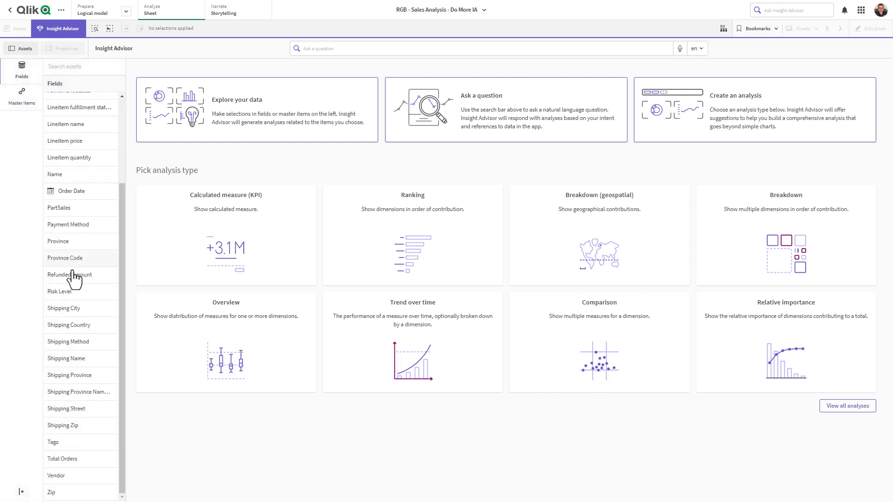
{"action": "left_click", "coordinate": [95, 460]}
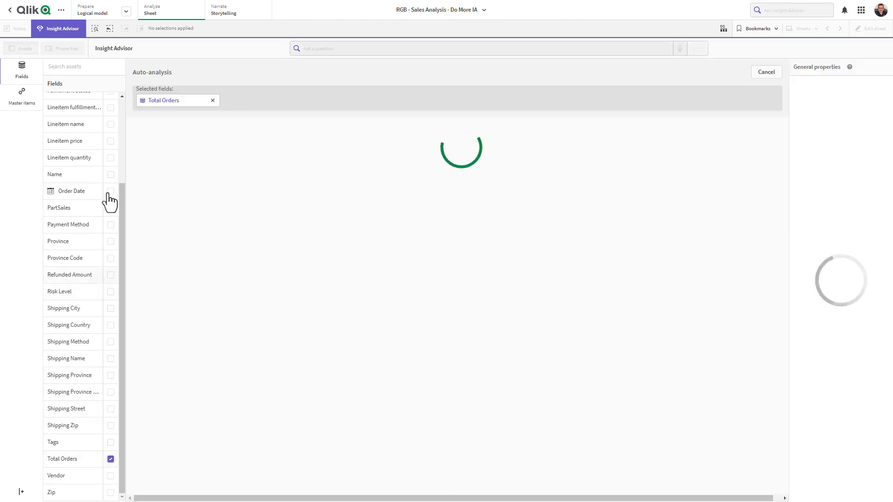
{"action": "left_click", "coordinate": [110, 191]}
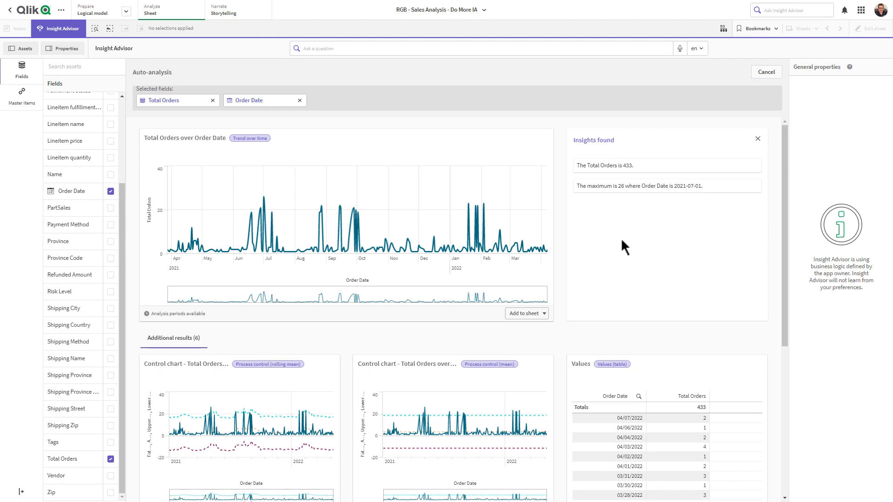
{"action": "scroll", "coordinate": [637, 249], "scroll_direction": "down", "scroll_amount": 3}
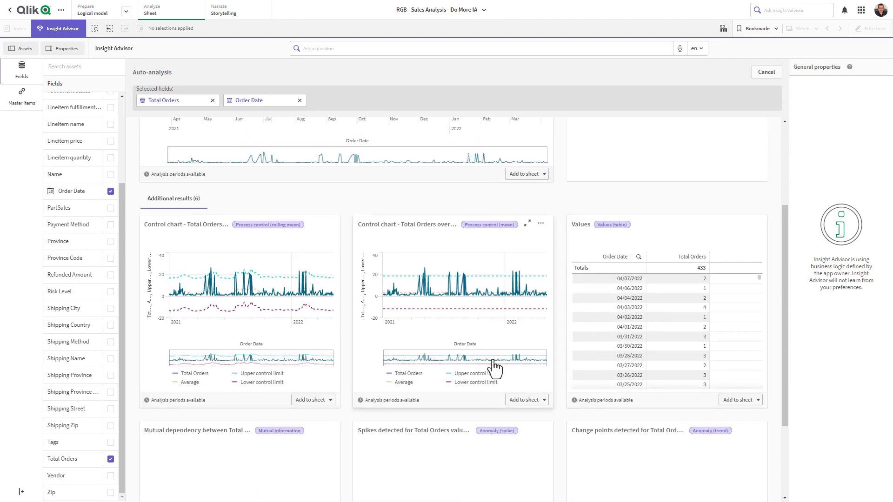
{"action": "scroll", "coordinate": [381, 322], "scroll_direction": "down", "scroll_amount": 2}
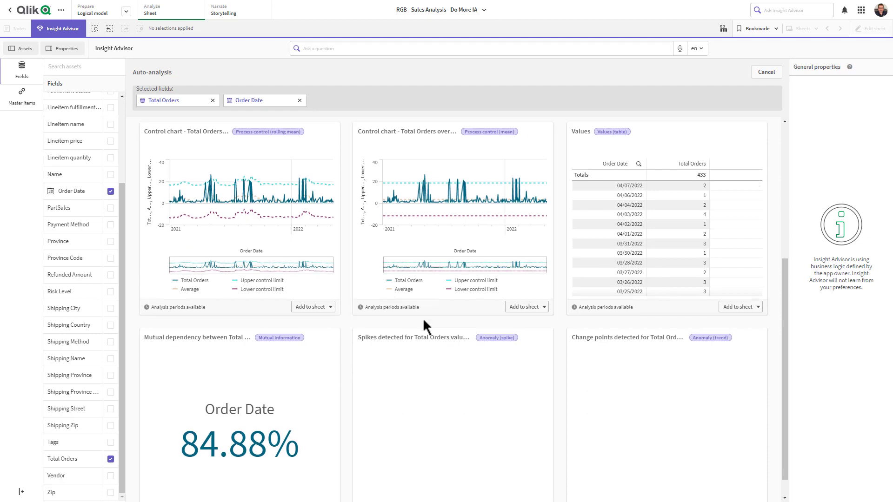
{"action": "scroll", "coordinate": [410, 349], "scroll_direction": "up", "scroll_amount": 5}
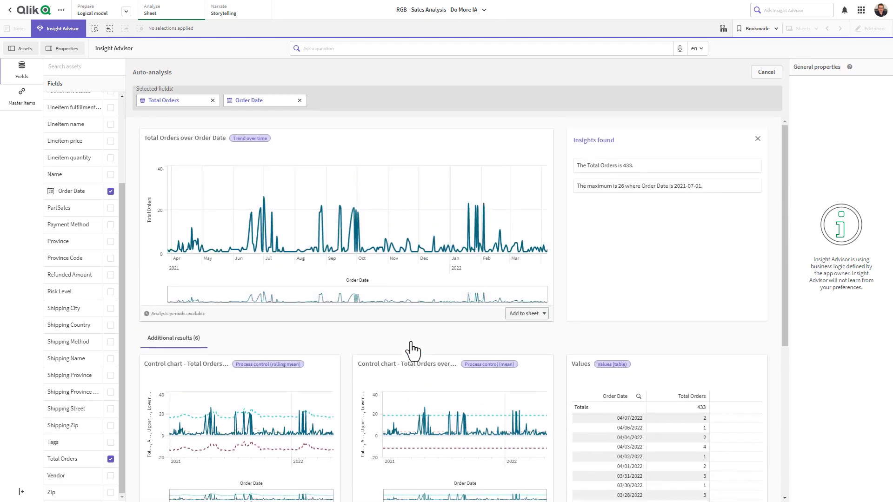
Ask Insight Advisor for "total sales this month" and select the matching Total Sales KPI to inspect its analysis properties.
{"action": "left_click", "coordinate": [333, 49]}
{"action": "type", "text": "total"}
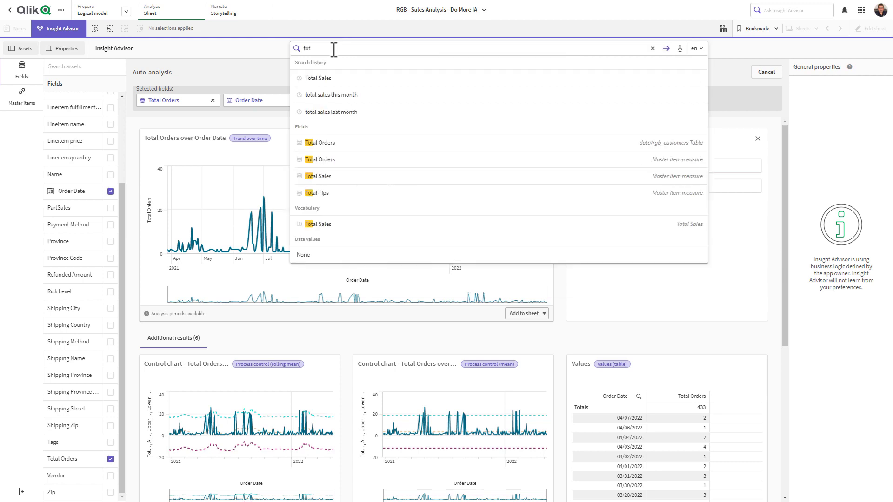
{"action": "type", "text": "s this month"}
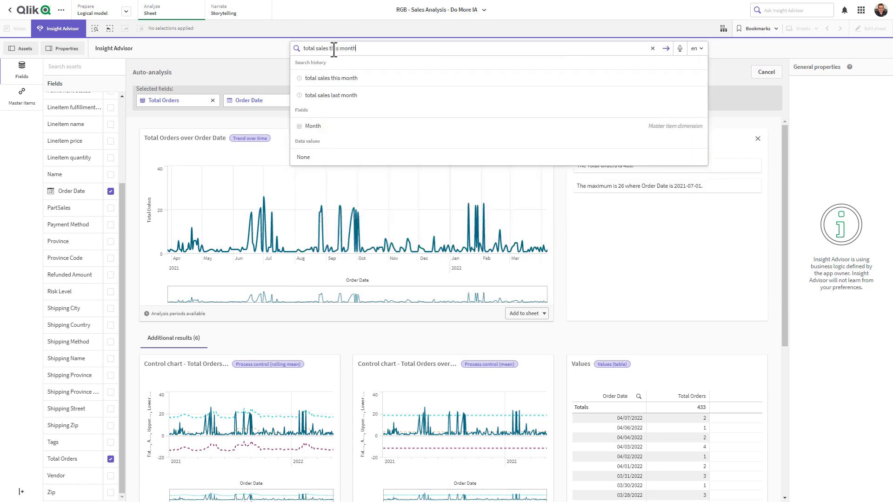
{"action": "key", "text": "Return"}
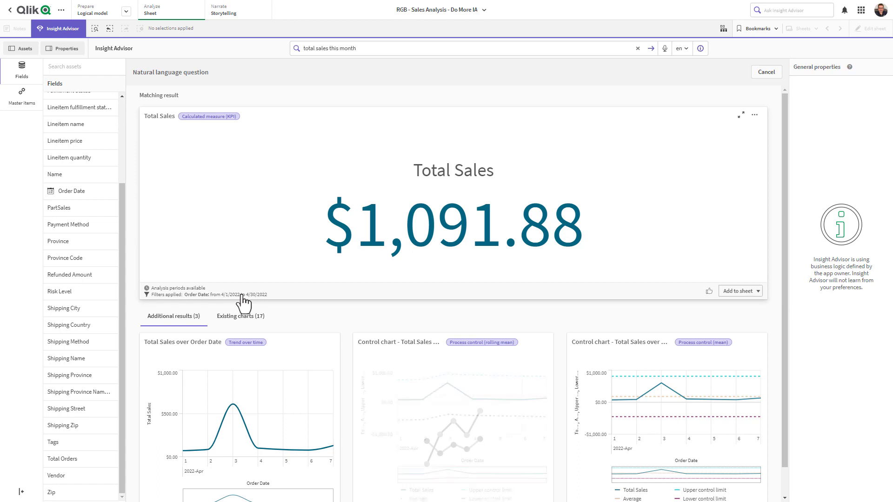
{"action": "left_click", "coordinate": [188, 290]}
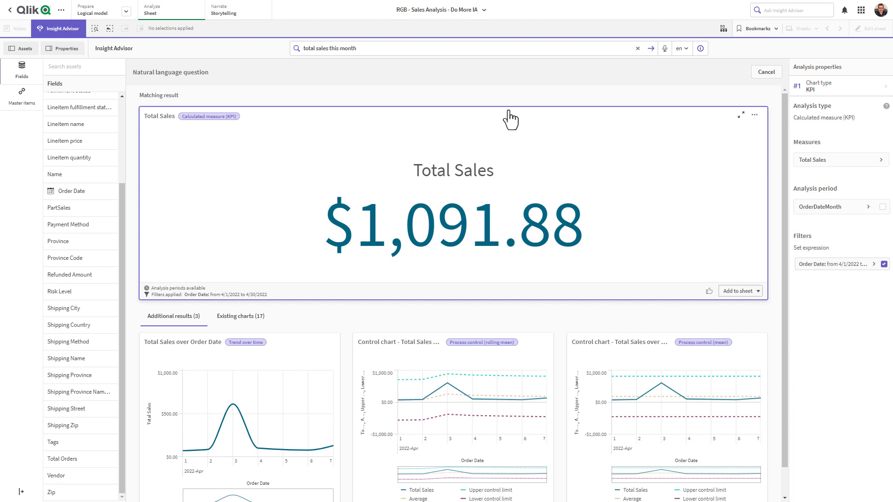
Discard the question and its results, and look through the full list of analysis types.
{"action": "left_click", "coordinate": [638, 48]}
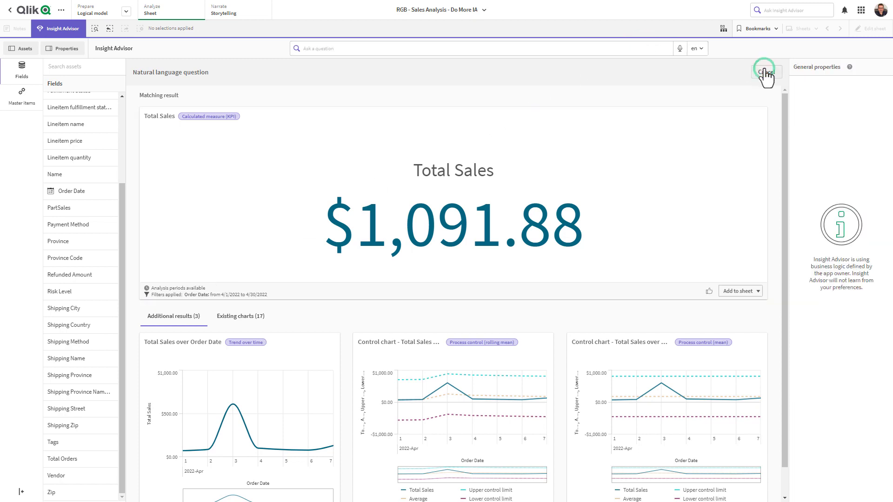
{"action": "left_click", "coordinate": [765, 71]}
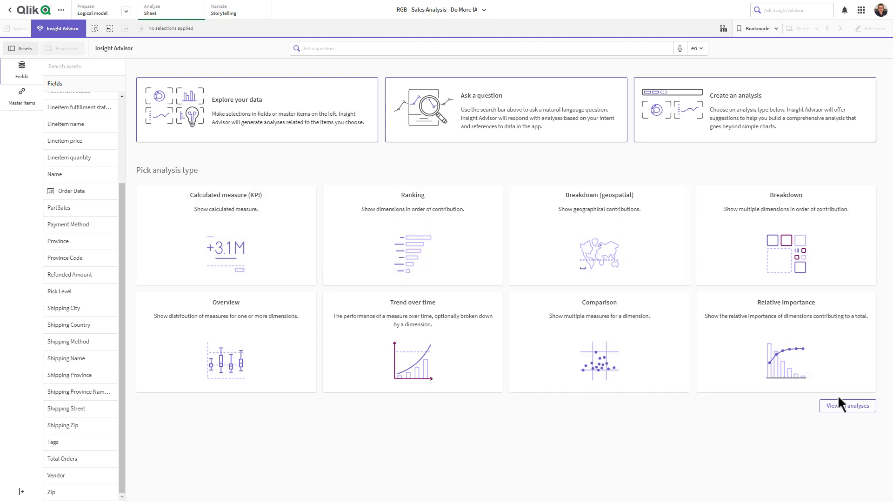
{"action": "left_click", "coordinate": [850, 408]}
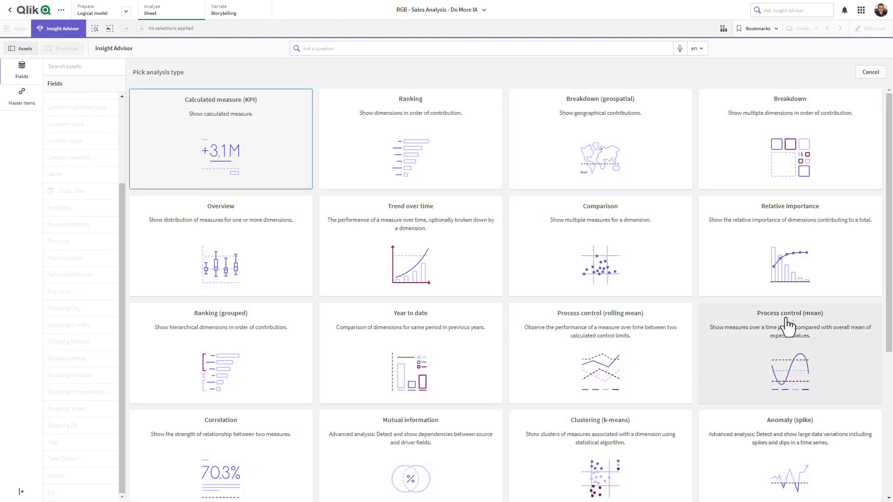
{"action": "scroll", "coordinate": [788, 326], "scroll_direction": "down", "scroll_amount": 5}
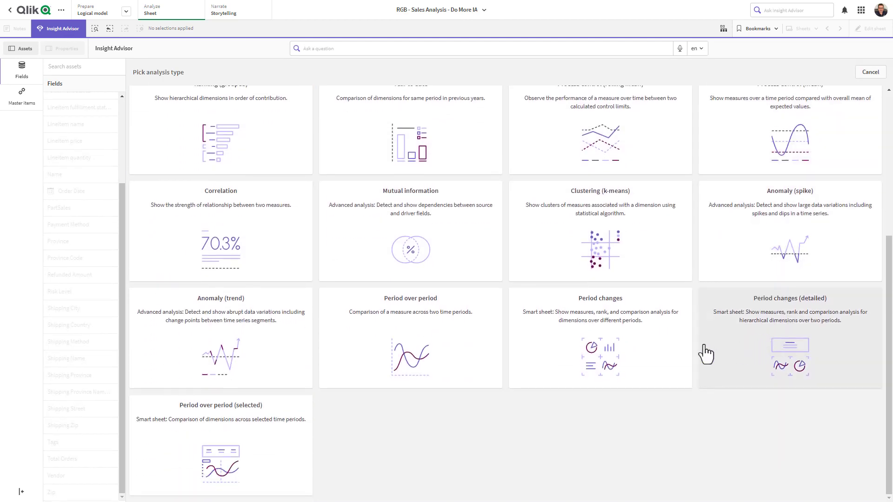
{"action": "scroll", "coordinate": [704, 299], "scroll_direction": "up", "scroll_amount": 5}
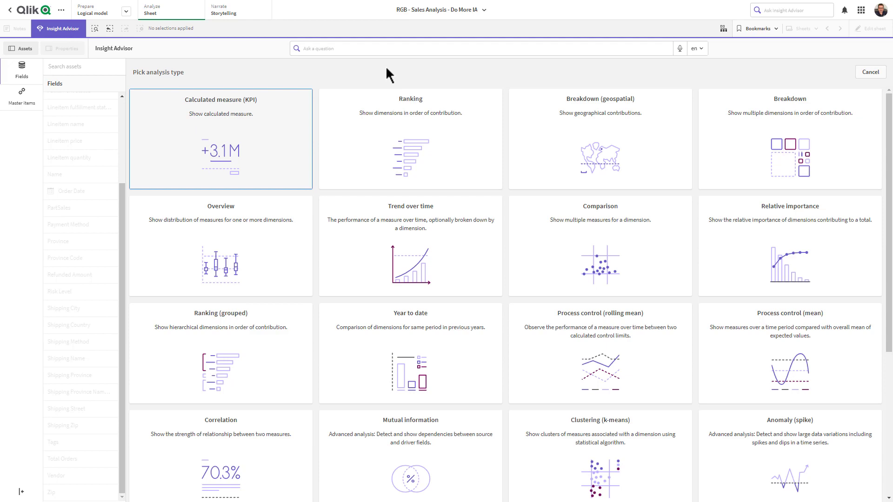
Restart Insight Advisor from the dashboard and create a Calculated measure (KPI) analysis with Total Sales as the measure.
{"action": "left_click", "coordinate": [70, 32]}
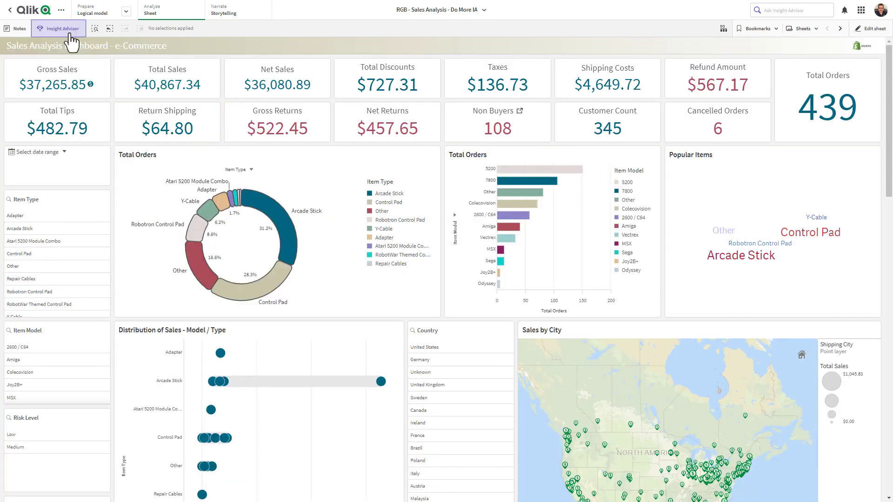
{"action": "left_click", "coordinate": [71, 32]}
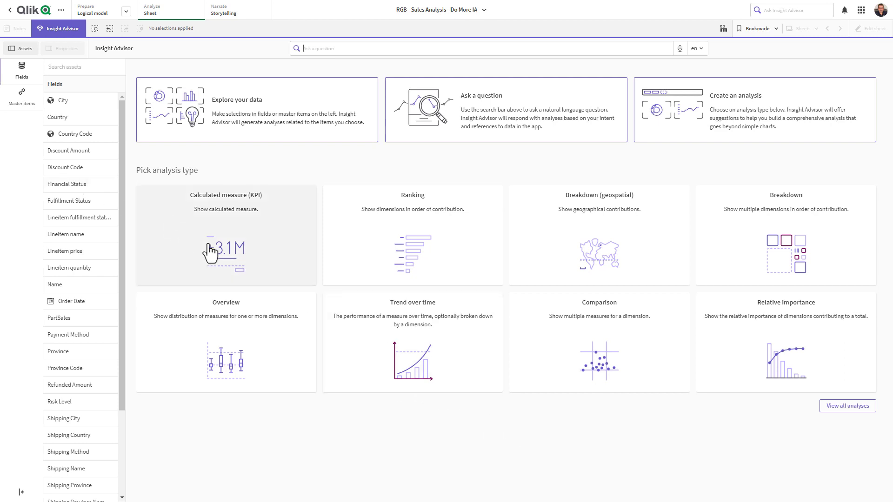
{"action": "left_click", "coordinate": [286, 266]}
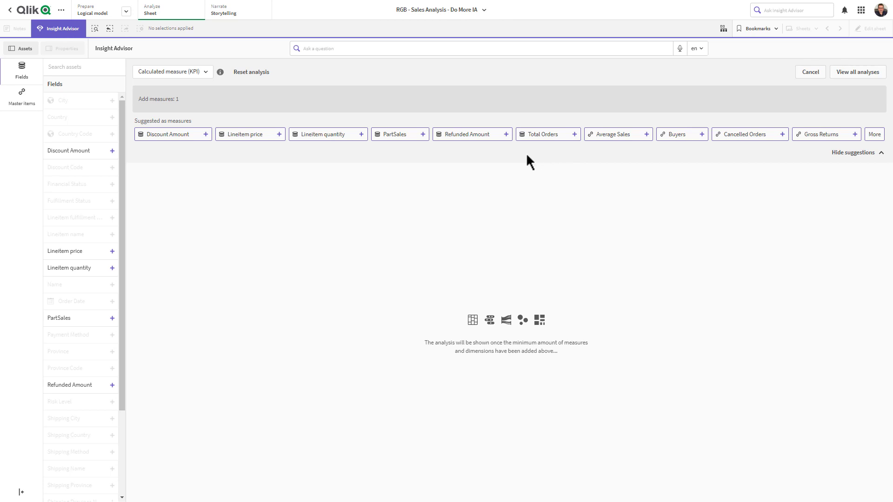
{"action": "left_click", "coordinate": [28, 101]}
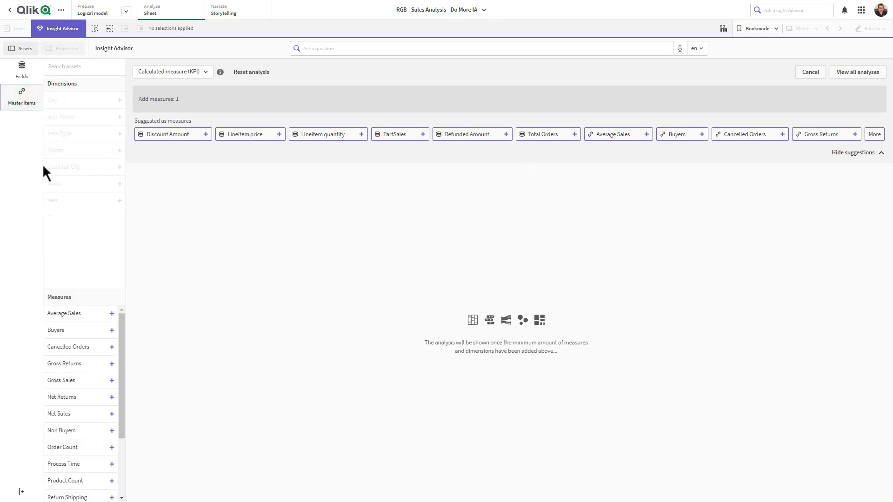
{"action": "left_click", "coordinate": [20, 70]}
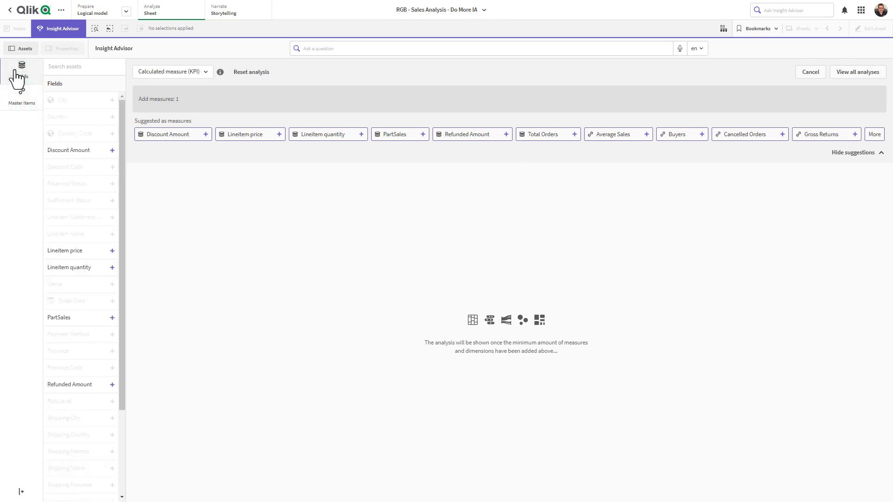
{"action": "left_click", "coordinate": [877, 136]}
{"action": "scroll", "coordinate": [883, 200], "scroll_direction": "down", "scroll_amount": 5}
{"action": "left_click", "coordinate": [829, 255]}
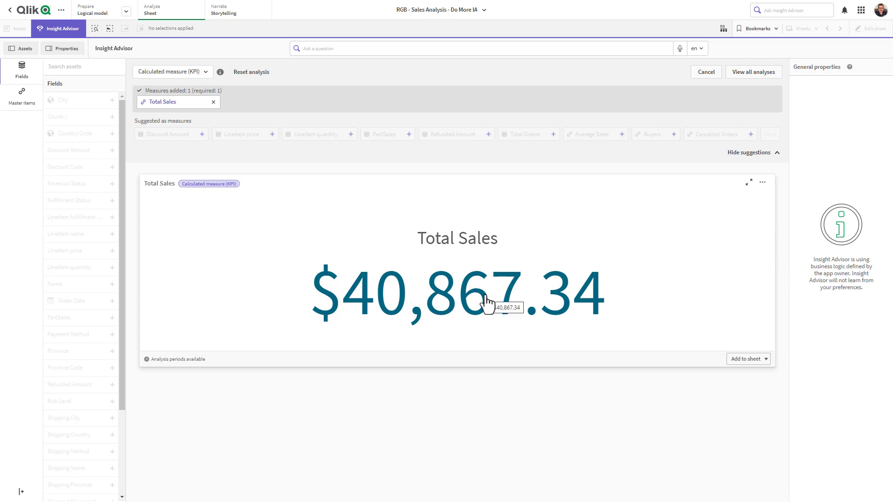
Apply the Year - 2022 bookmark to the Total Sales KPI, and clear the resulting year selection.
{"action": "left_click", "coordinate": [94, 28]}
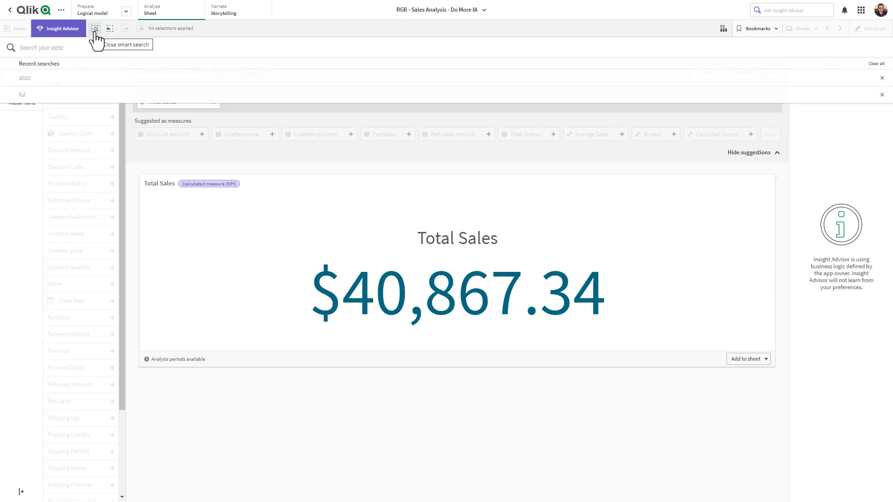
{"action": "left_click", "coordinate": [95, 29]}
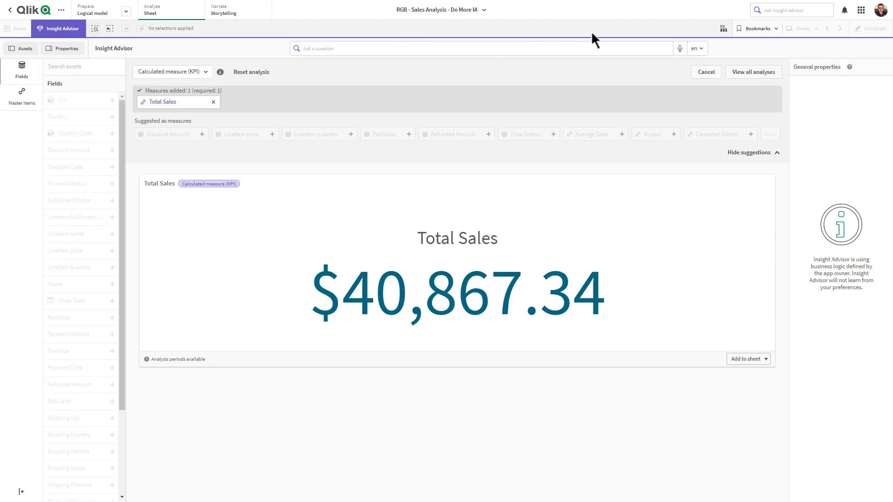
{"action": "left_click", "coordinate": [754, 31]}
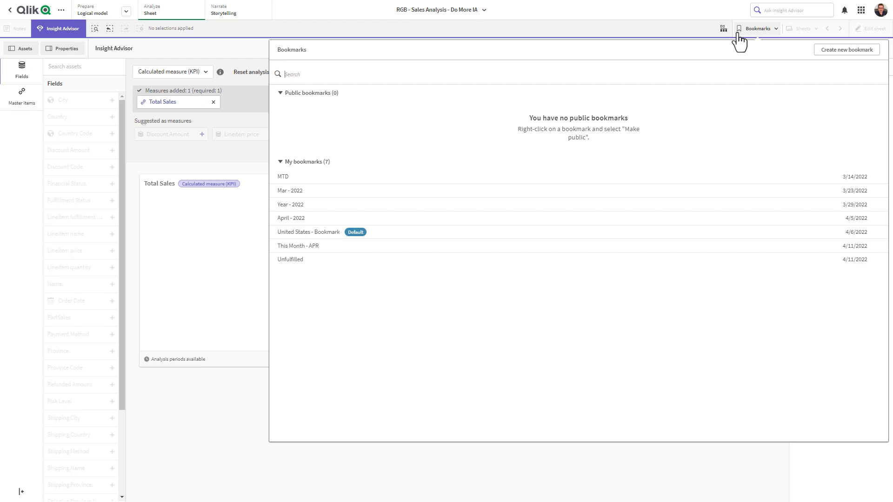
{"action": "left_click", "coordinate": [291, 205]}
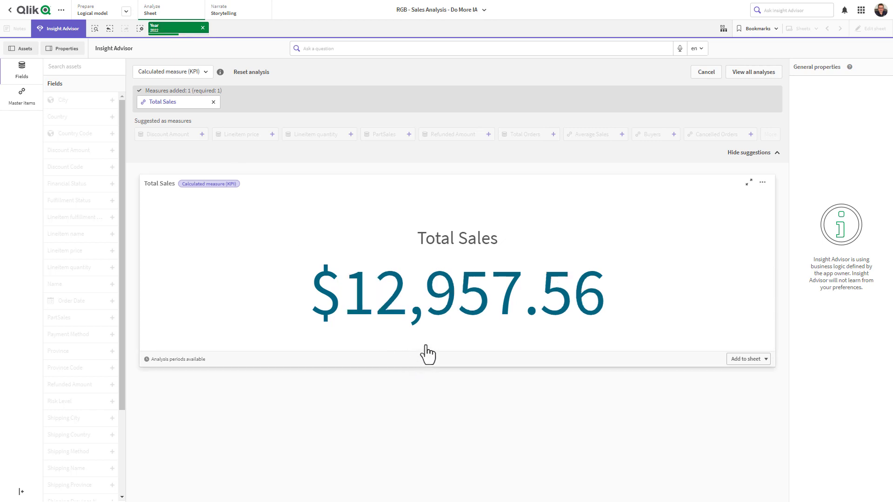
{"action": "left_click", "coordinate": [202, 28]}
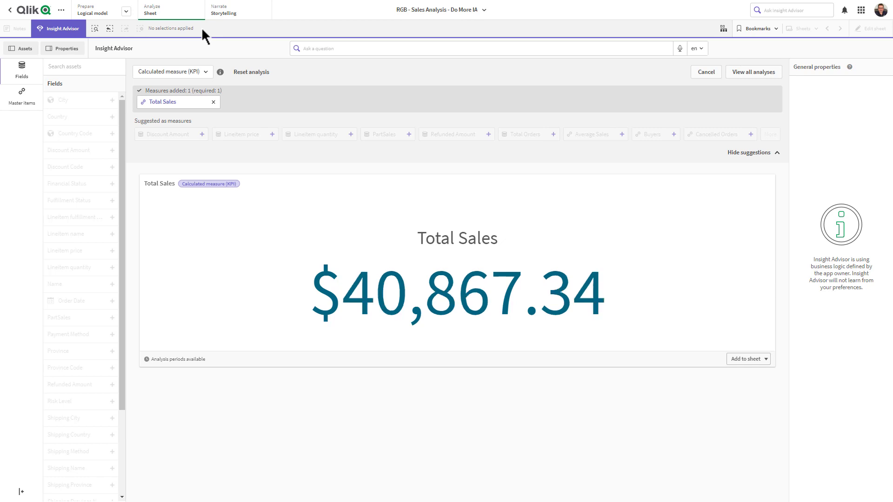
Enable the analysis period for the Total Sales KPI and set it to OrderDateYear, comparing 2021 with 2022.
{"action": "left_click", "coordinate": [184, 359]}
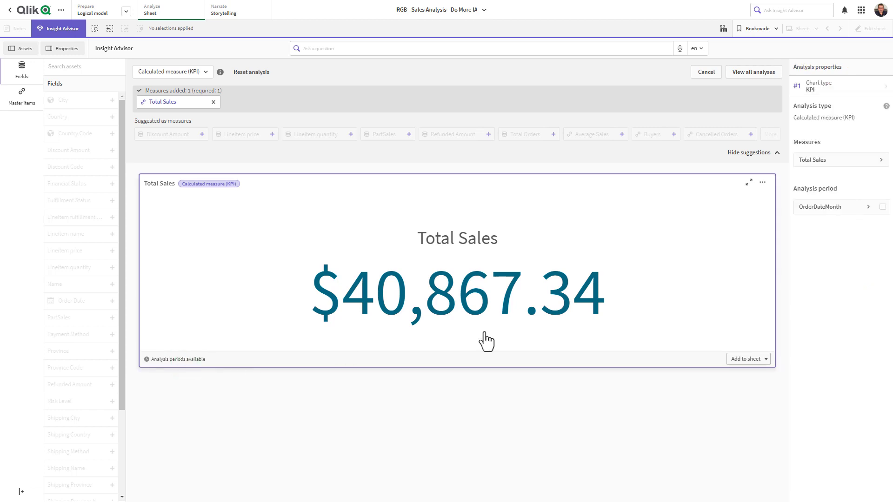
{"action": "left_click", "coordinate": [867, 207]}
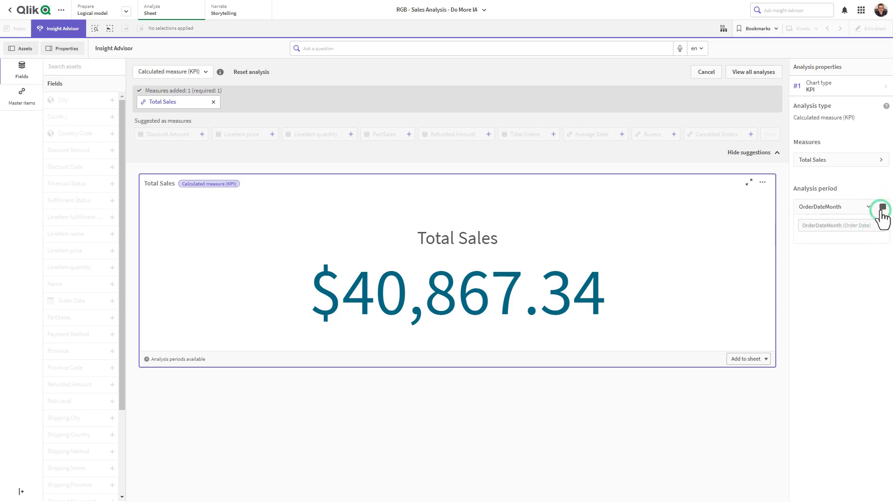
{"action": "left_click", "coordinate": [883, 207]}
{"action": "left_click", "coordinate": [881, 226]}
{"action": "left_click", "coordinate": [861, 260]}
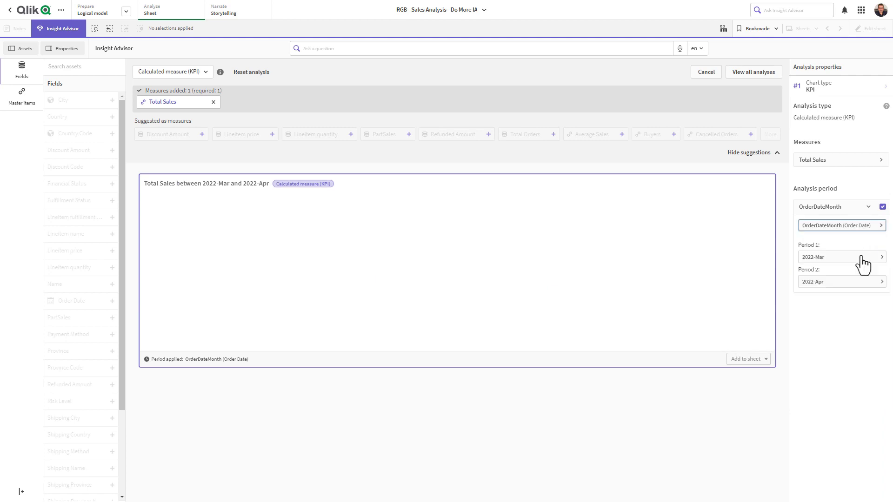
{"action": "left_click", "coordinate": [850, 227]}
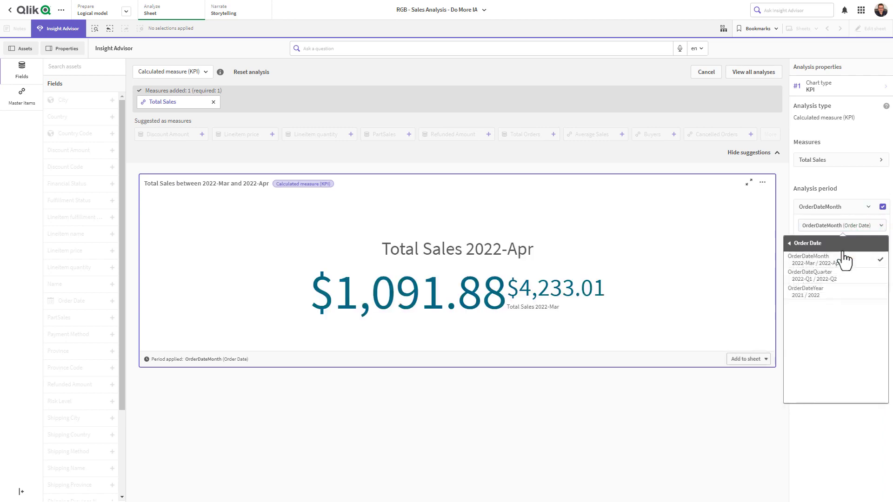
{"action": "left_click", "coordinate": [833, 293]}
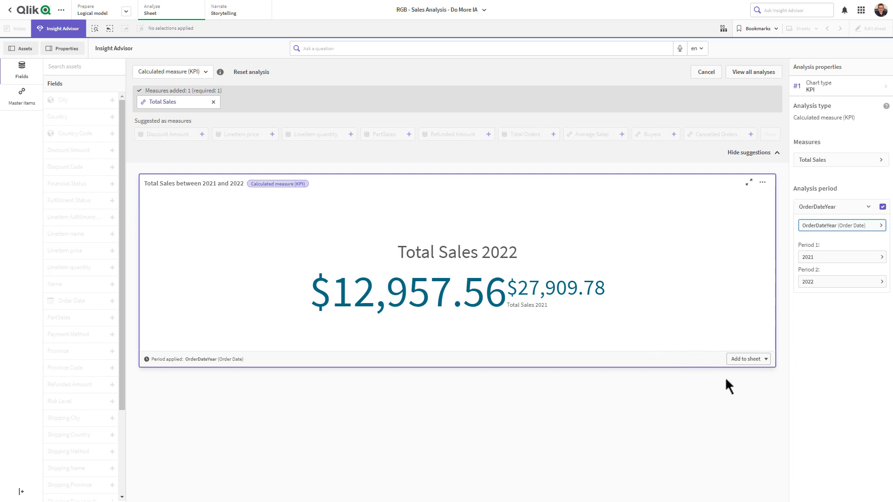
Add the Total Sales year comparison KPI to the Insight Advisor Analysis Type - Demonstration sheet.
{"action": "left_click", "coordinate": [747, 360]}
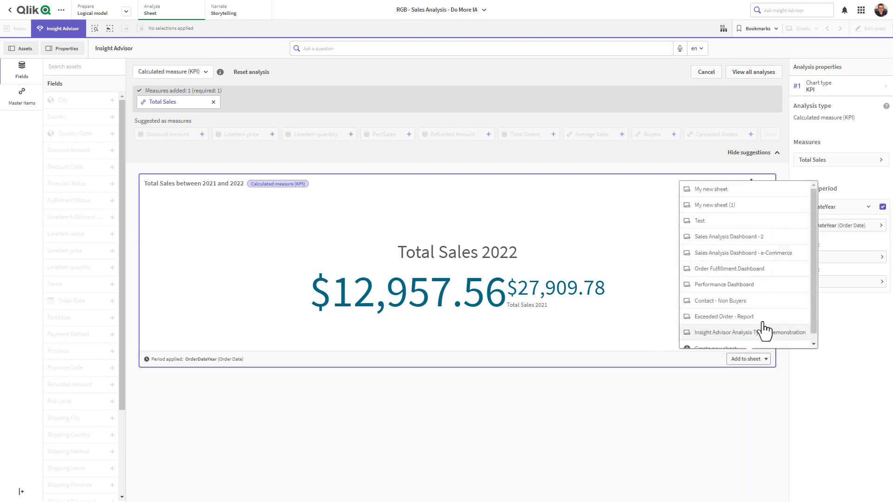
{"action": "scroll", "coordinate": [756, 333], "scroll_direction": "down", "scroll_amount": 1}
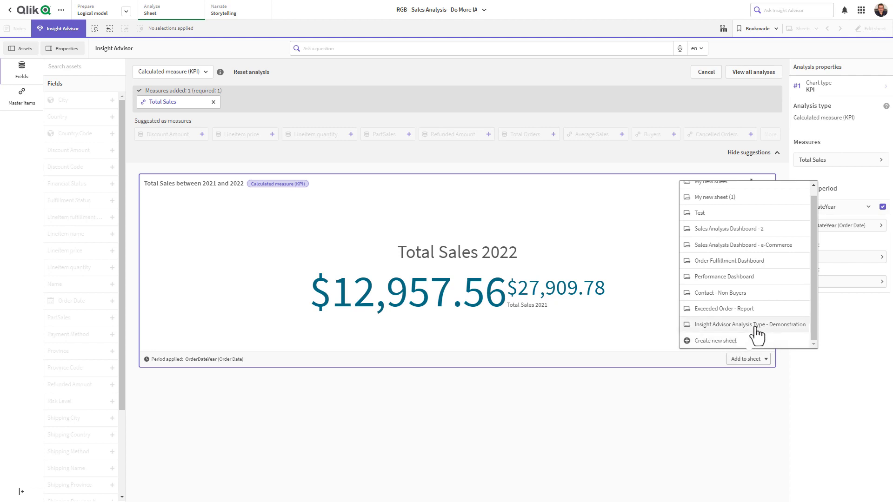
{"action": "left_click", "coordinate": [750, 325]}
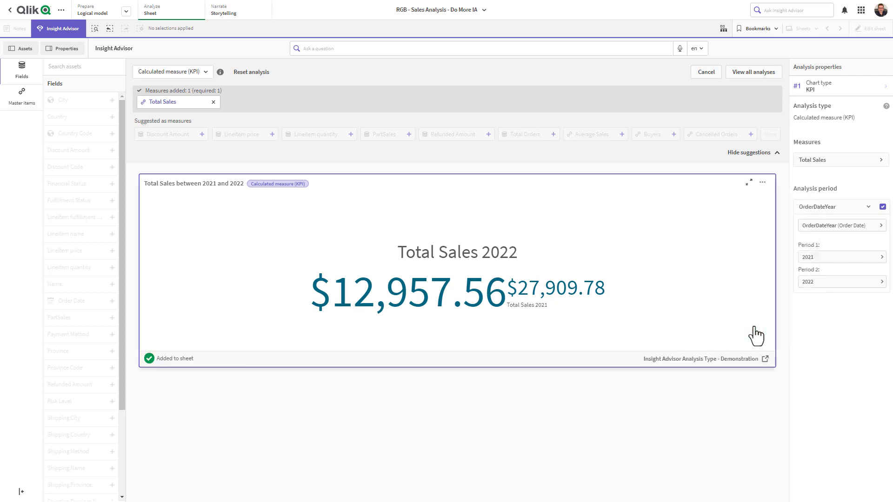
Create a Ranking analysis with Total Orders as the measure and Item Model as the dimension.
{"action": "left_click", "coordinate": [748, 75]}
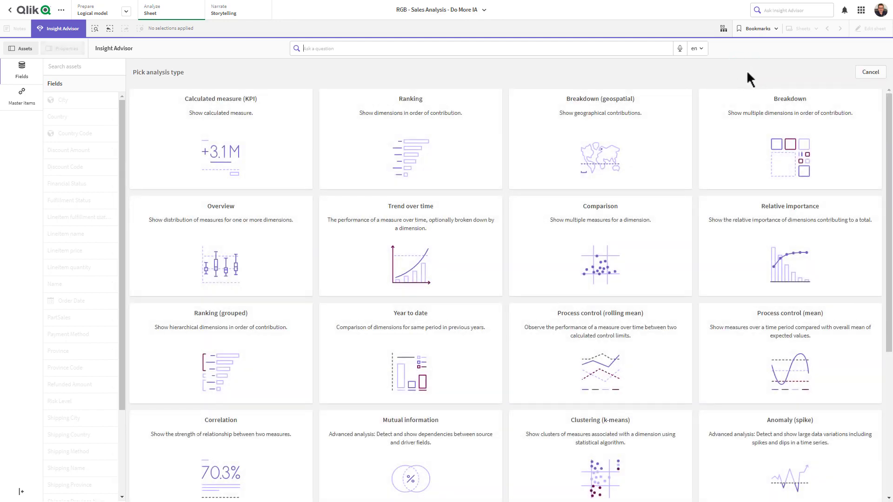
{"action": "left_click", "coordinate": [448, 160]}
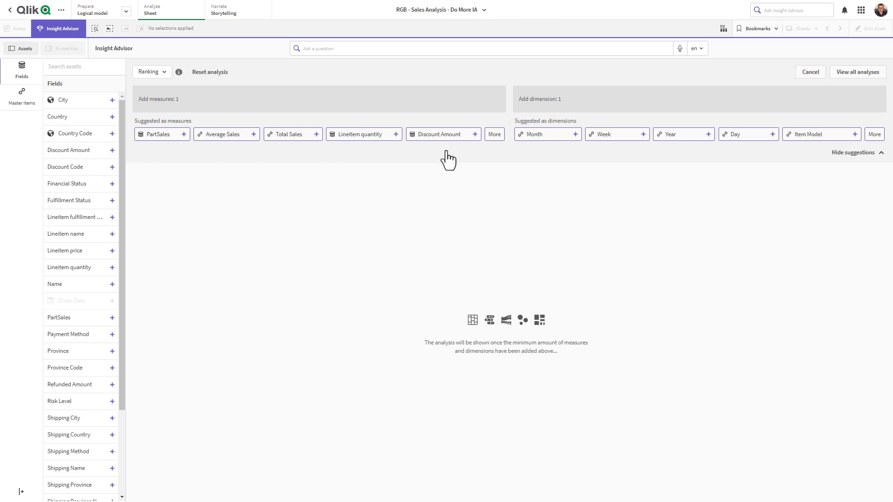
{"action": "left_click", "coordinate": [495, 134]}
{"action": "scroll", "coordinate": [496, 189], "scroll_direction": "down", "scroll_amount": 5}
{"action": "scroll", "coordinate": [496, 190], "scroll_direction": "down", "scroll_amount": 3}
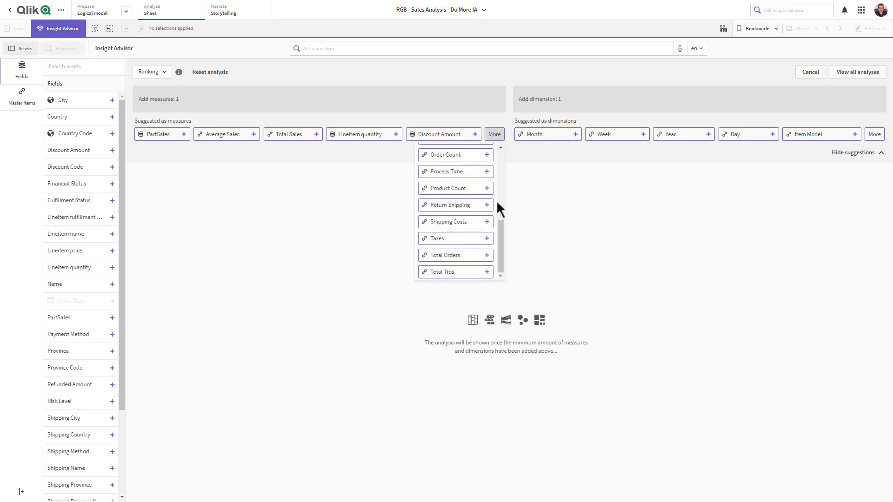
{"action": "left_click", "coordinate": [472, 257]}
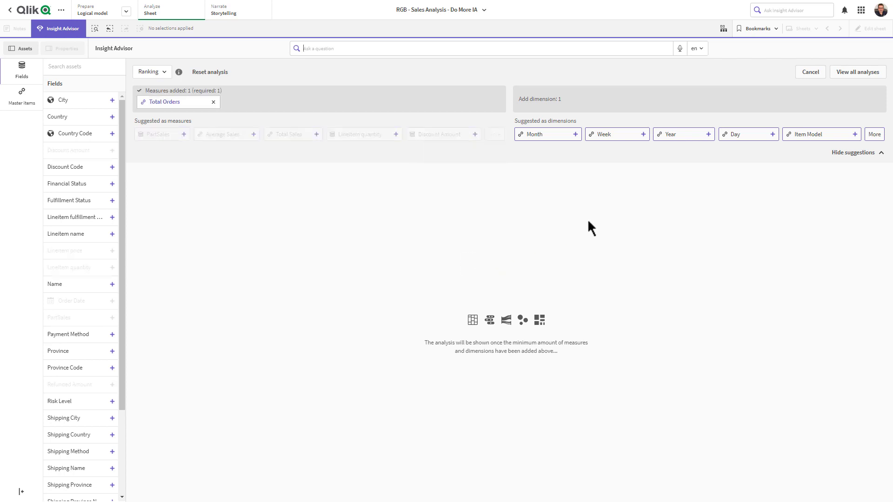
{"action": "left_click", "coordinate": [855, 134]}
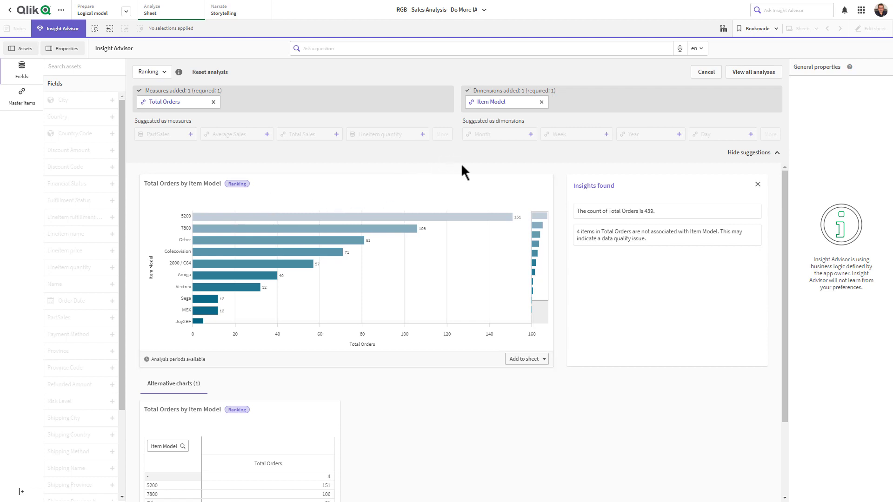
Review the ranking charts and add the Total Orders by Item Model bar chart to the Insight Advisor Analysis Type - Demonstration sheet.
{"action": "scroll", "coordinate": [470, 229], "scroll_direction": "down", "scroll_amount": 3}
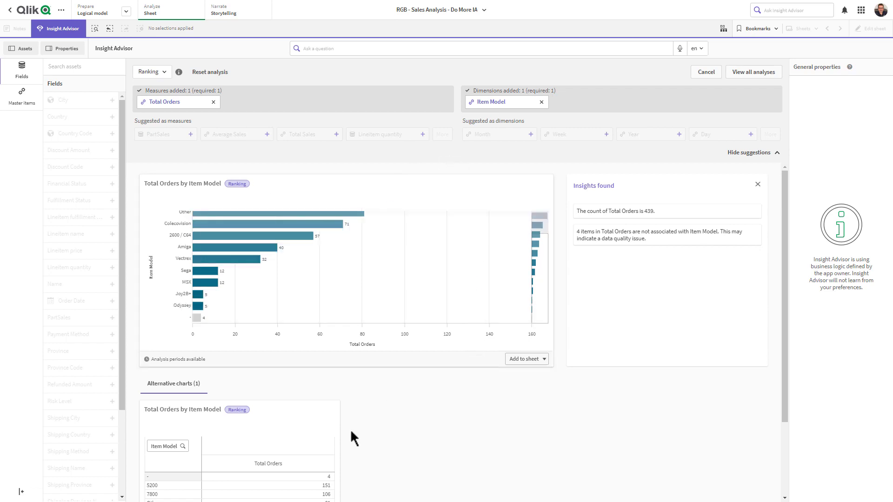
{"action": "scroll", "coordinate": [351, 435], "scroll_direction": "down", "scroll_amount": 3}
{"action": "scroll", "coordinate": [279, 409], "scroll_direction": "down", "scroll_amount": 1}
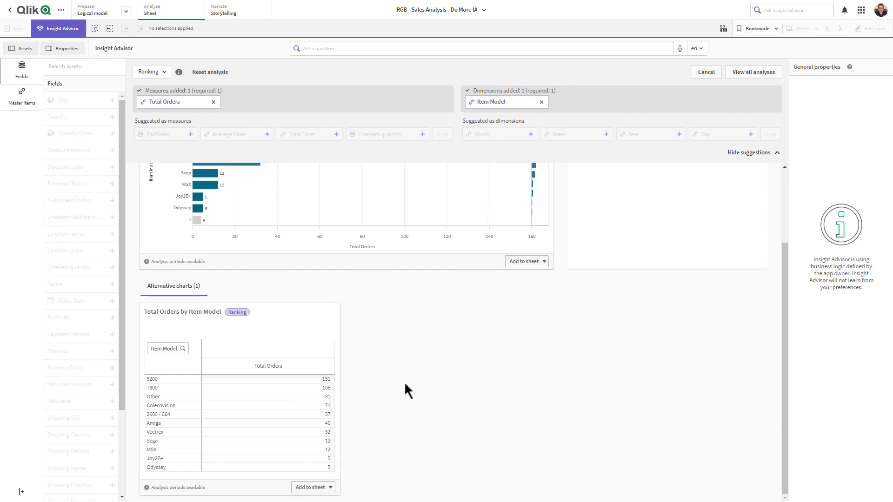
{"action": "scroll", "coordinate": [407, 391], "scroll_direction": "up", "scroll_amount": 3}
{"action": "left_click", "coordinate": [524, 355]}
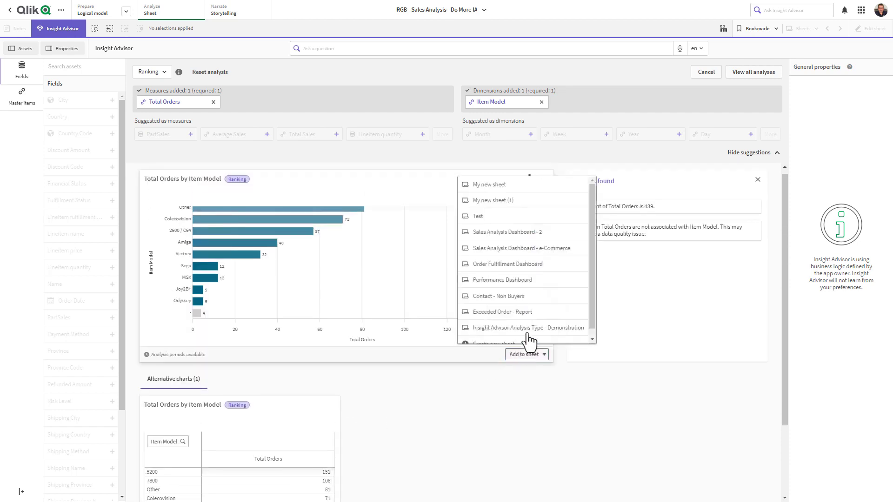
{"action": "left_click", "coordinate": [529, 329]}
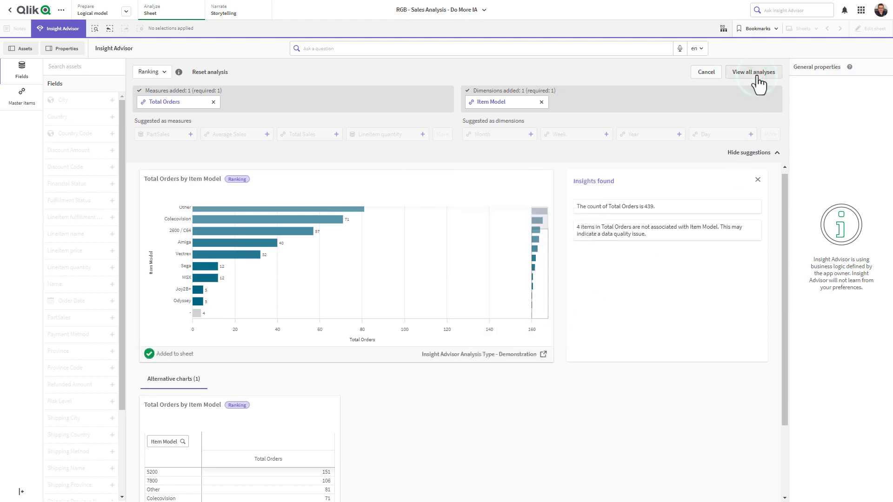
Create a Breakdown (geospatial) analysis with Country as the geographic dimension and Total Sales as the measure.
{"action": "left_click", "coordinate": [758, 76]}
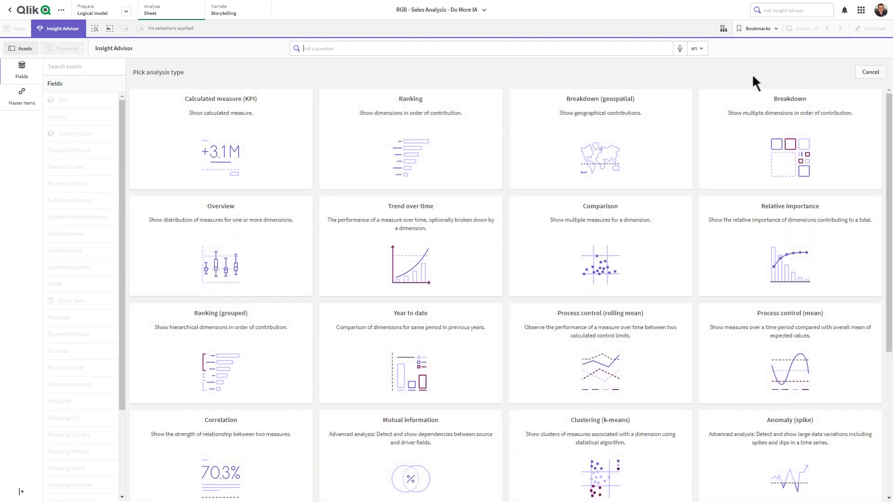
{"action": "left_click", "coordinate": [642, 167]}
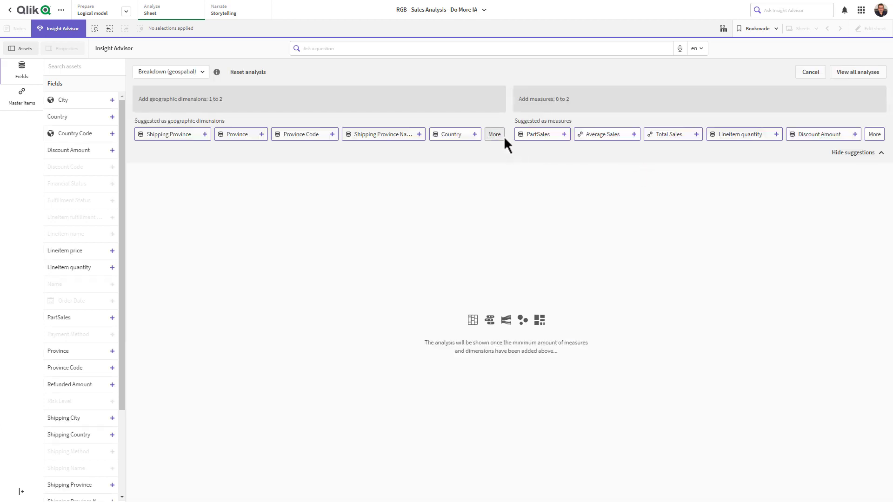
{"action": "left_click", "coordinate": [499, 138]}
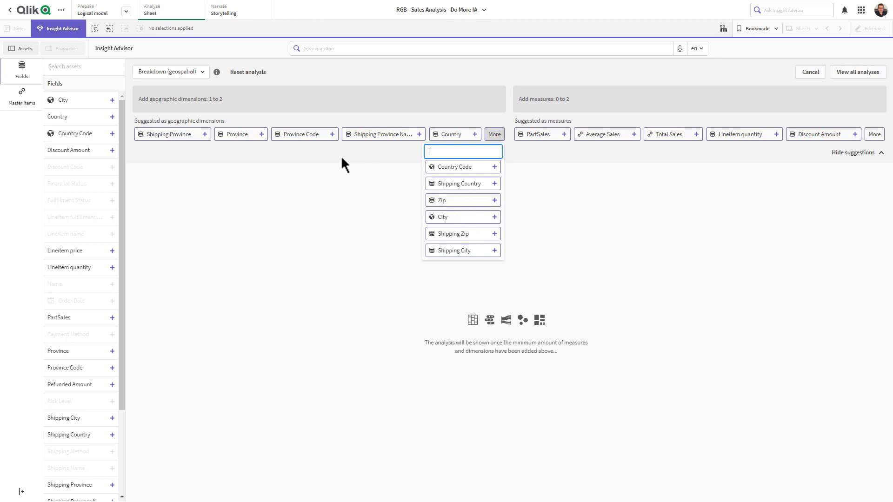
{"action": "left_click", "coordinate": [453, 132]}
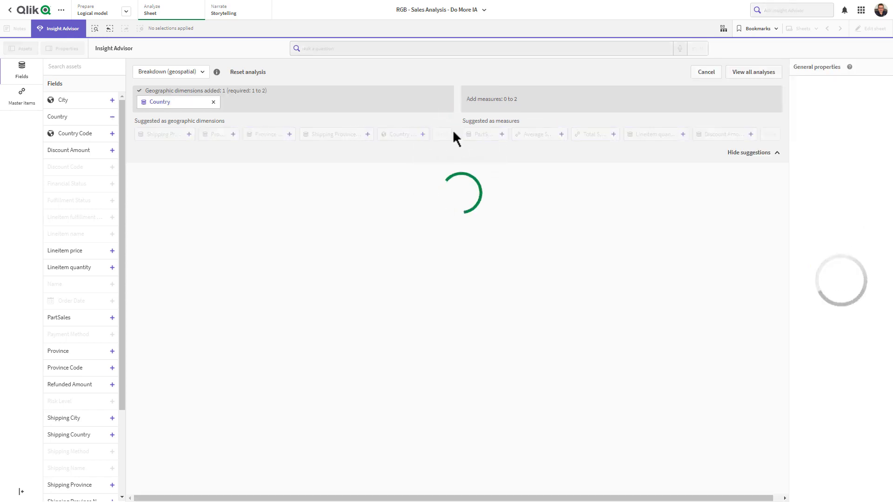
{"action": "left_click", "coordinate": [652, 136]}
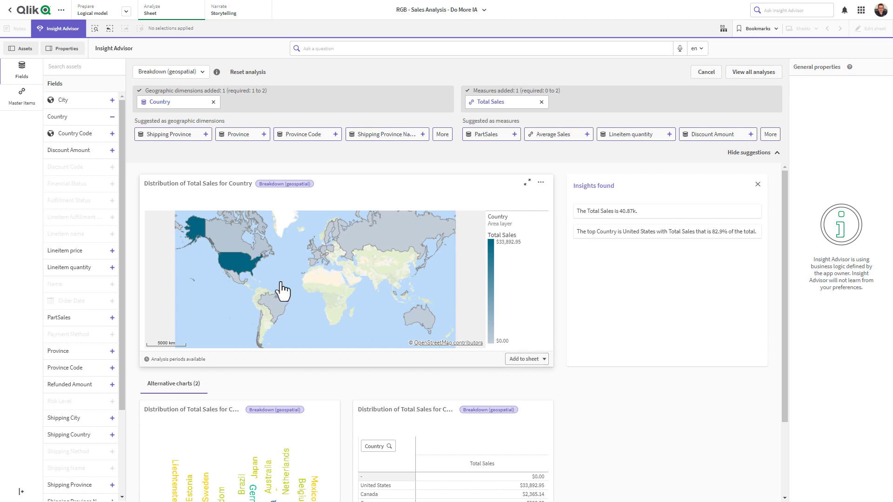
Add the Total Sales by Country map to the Insight Advisor Analysis Type - Demonstration sheet and review the alternative charts.
{"action": "mouse_move", "coordinate": [248, 268]}
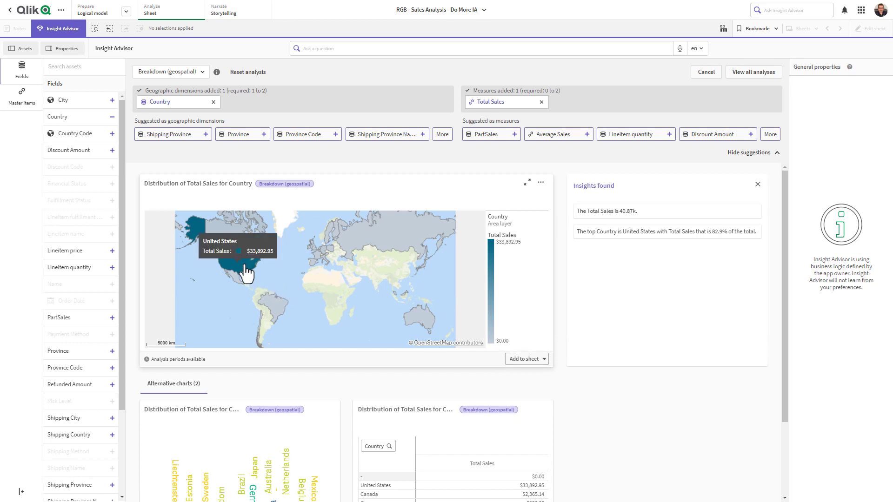
{"action": "left_click", "coordinate": [523, 364]}
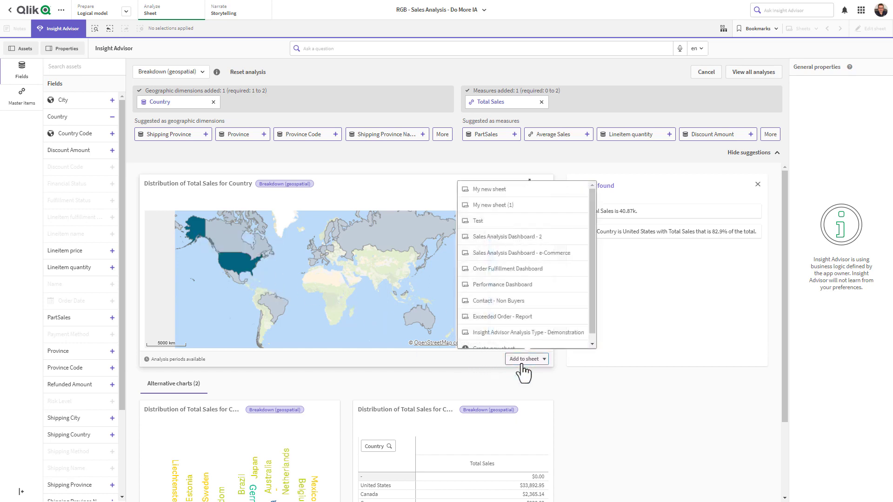
{"action": "left_click", "coordinate": [519, 339]}
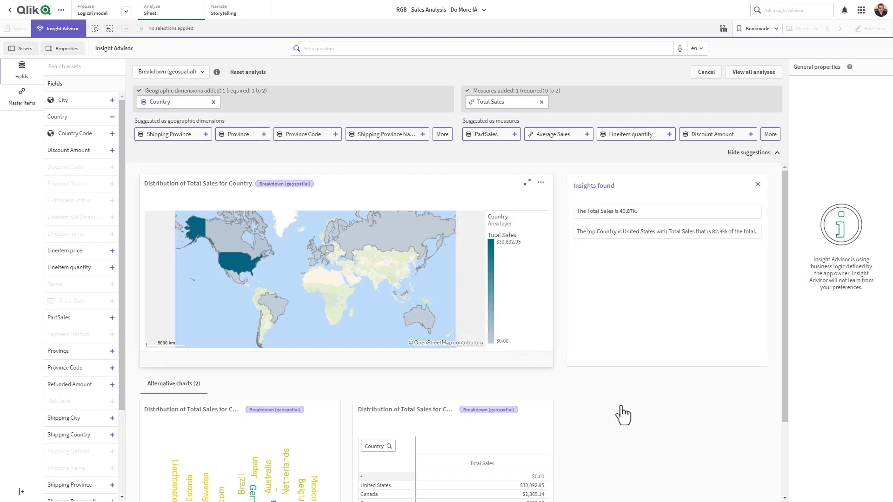
{"action": "scroll", "coordinate": [624, 416], "scroll_direction": "down", "scroll_amount": 2}
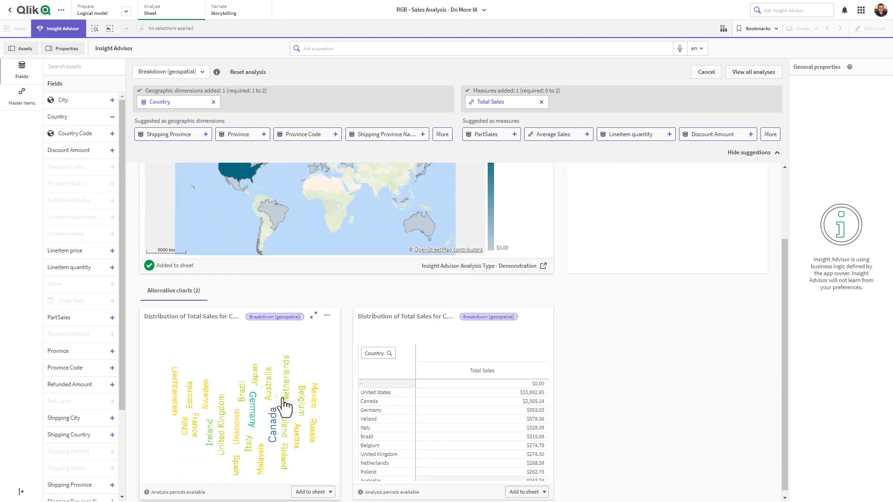
{"action": "scroll", "coordinate": [573, 407], "scroll_direction": "up", "scroll_amount": 2}
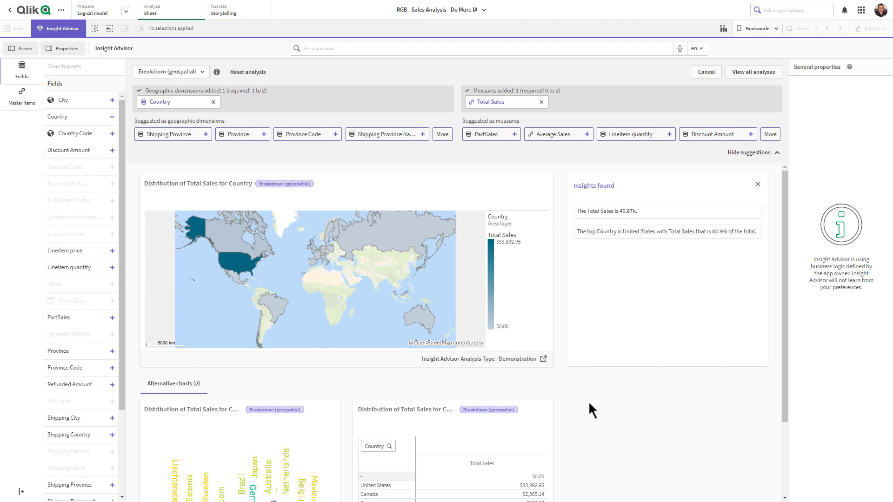
Create a Breakdown analysis with Total Sales as the measure and Item Model and Item Type as the dimensions.
{"action": "left_click", "coordinate": [742, 74]}
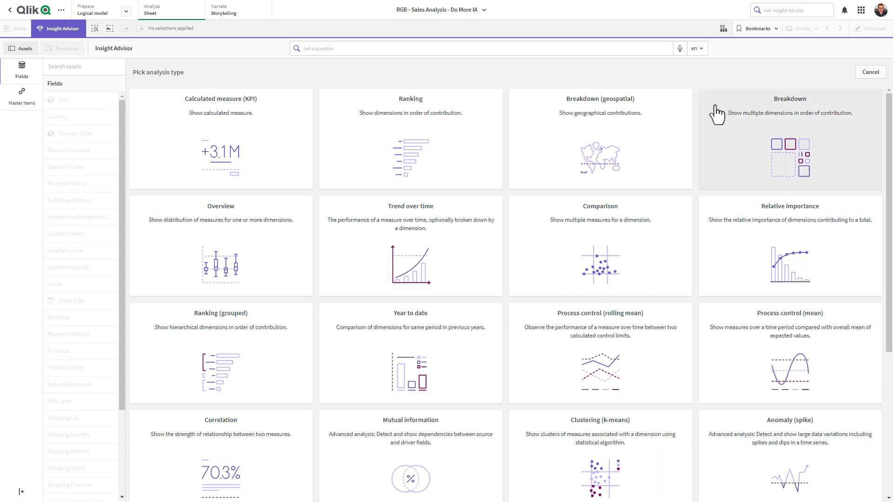
{"action": "left_click", "coordinate": [729, 132]}
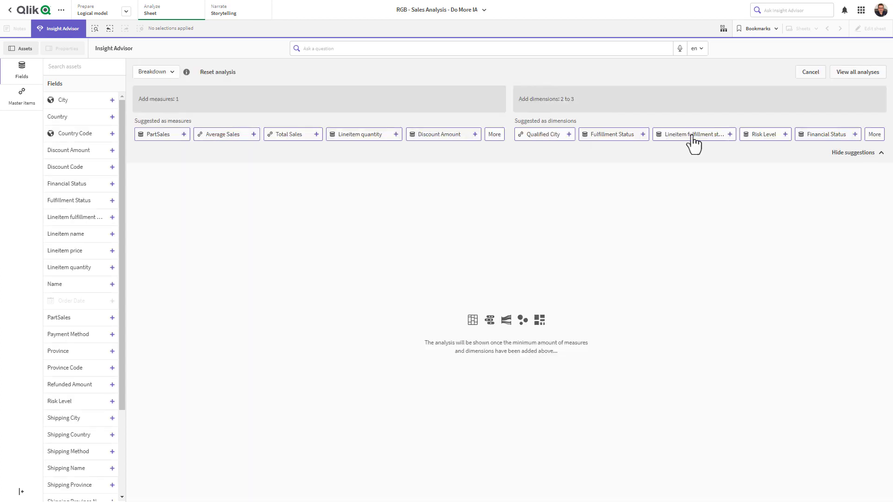
{"action": "left_click", "coordinate": [304, 134]}
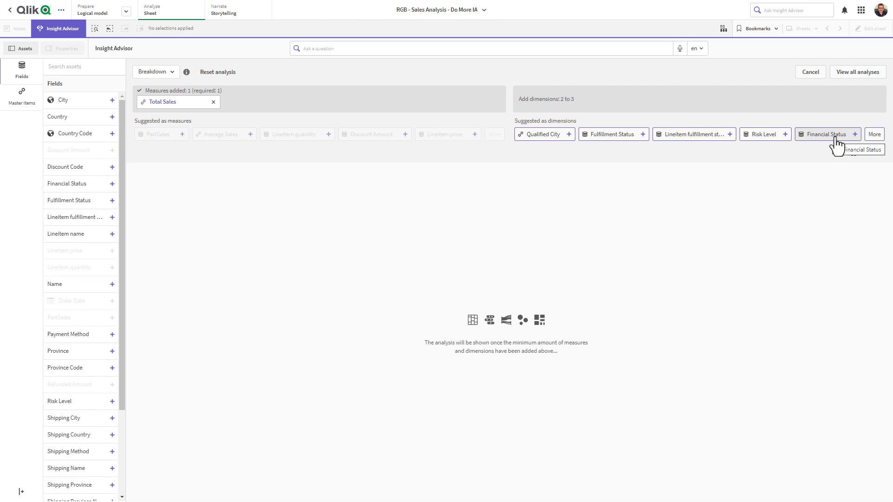
{"action": "left_click", "coordinate": [872, 136]}
{"action": "scroll", "coordinate": [851, 200], "scroll_direction": "down", "scroll_amount": 3}
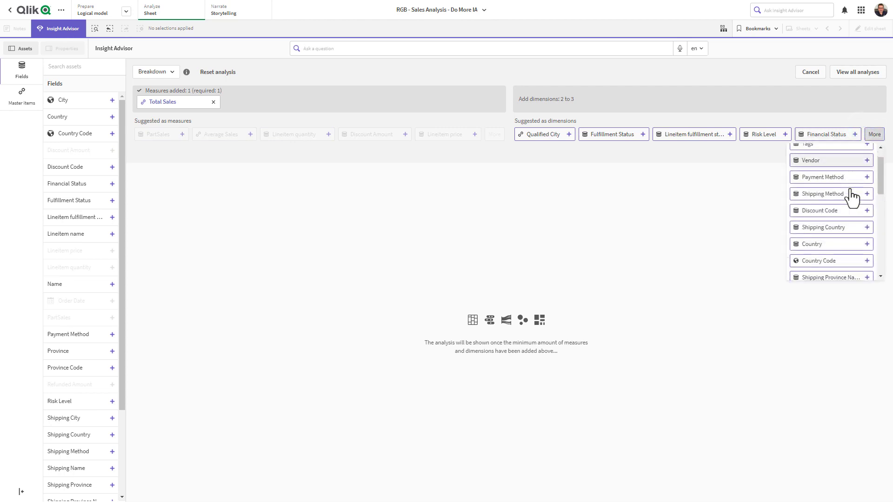
{"action": "scroll", "coordinate": [852, 224], "scroll_direction": "down", "scroll_amount": 5}
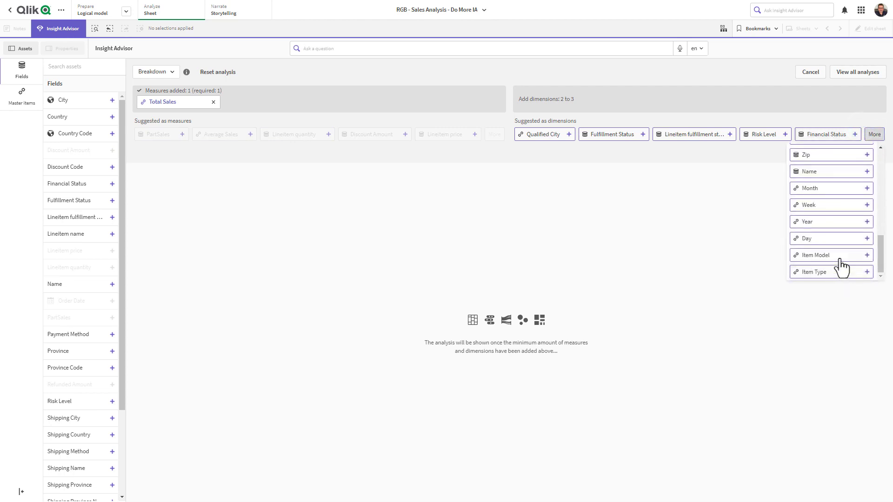
{"action": "left_click", "coordinate": [843, 257]}
{"action": "left_click", "coordinate": [871, 135]}
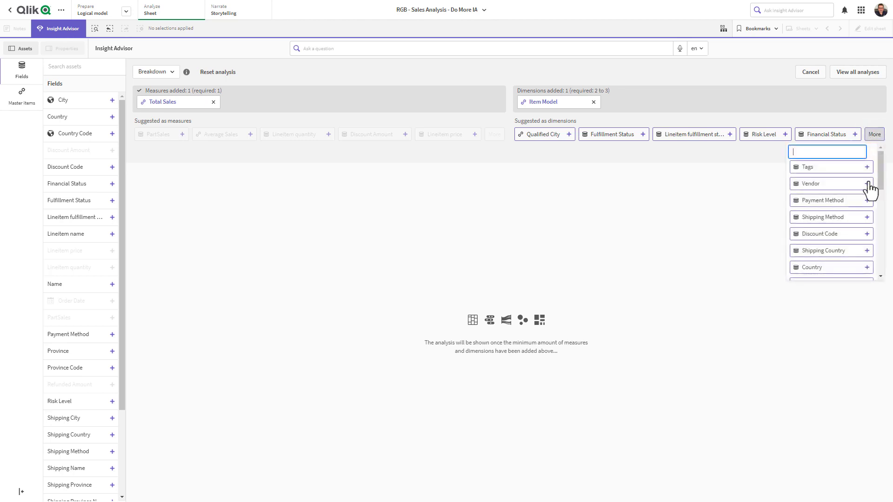
{"action": "scroll", "coordinate": [865, 252], "scroll_direction": "down", "scroll_amount": 3}
{"action": "scroll", "coordinate": [865, 251], "scroll_direction": "down", "scroll_amount": 3}
{"action": "left_click", "coordinate": [824, 279]}
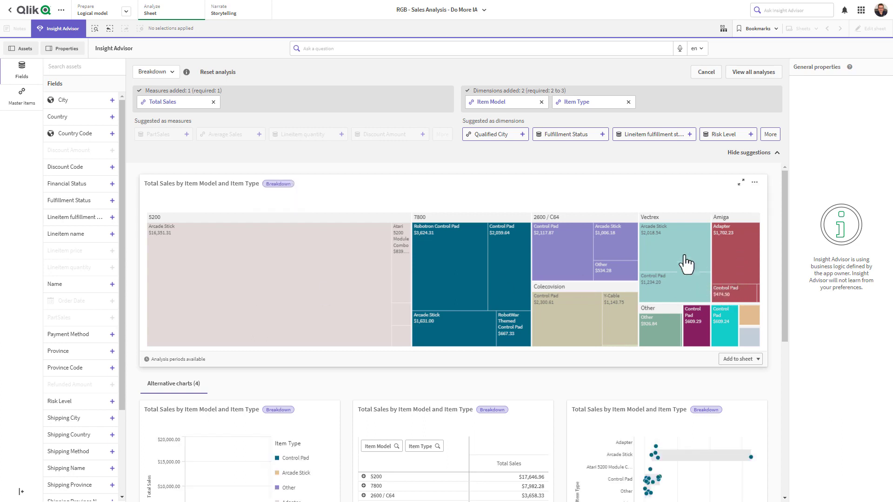
Replace the Total Sales measure of the Breakdown analysis with Total Orders.
{"action": "left_click", "coordinate": [214, 102]}
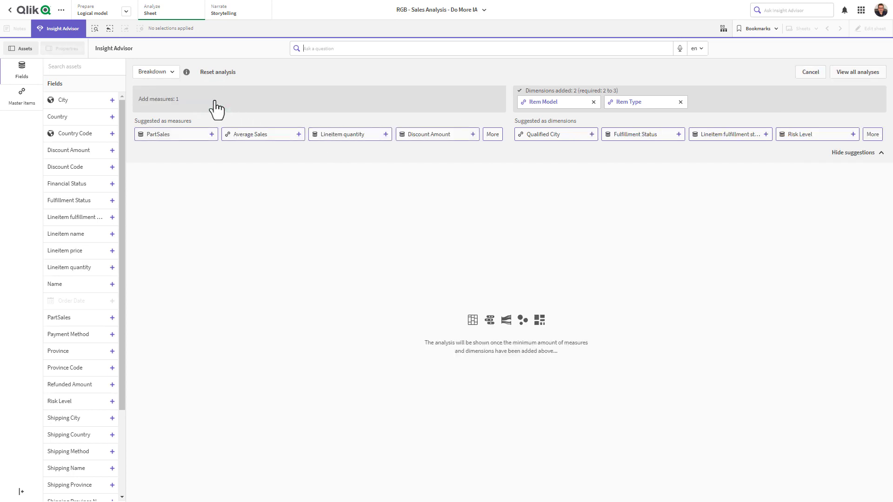
{"action": "left_click", "coordinate": [491, 136]}
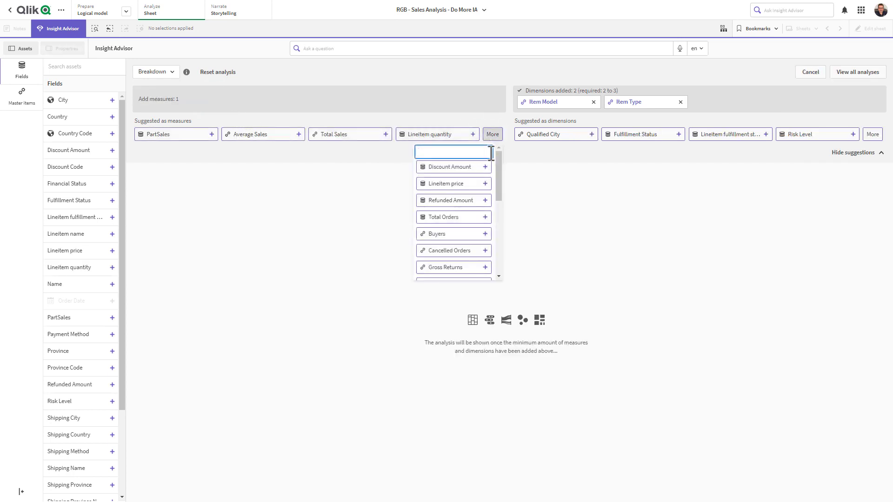
{"action": "left_click", "coordinate": [482, 217]}
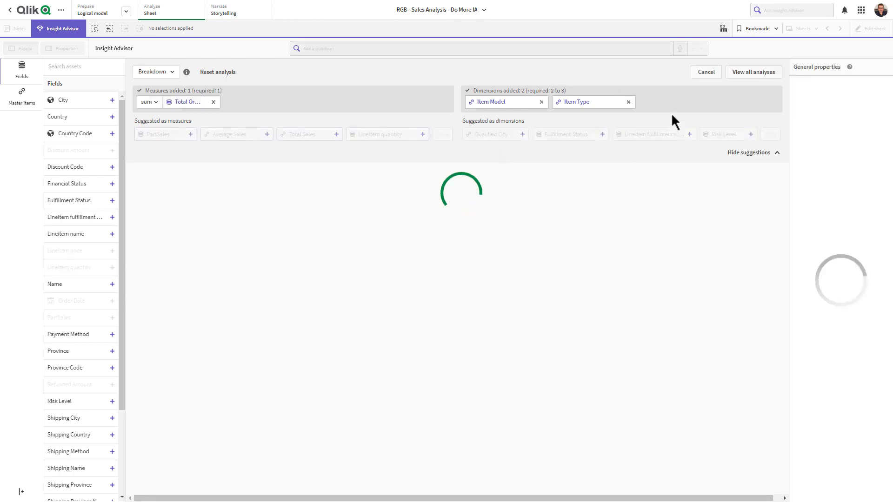
Remove the Item Type and Item Model dimensions from the Breakdown analysis and add Fulfillment Status as the first dimension.
{"action": "left_click", "coordinate": [629, 102]}
{"action": "left_click", "coordinate": [593, 102]}
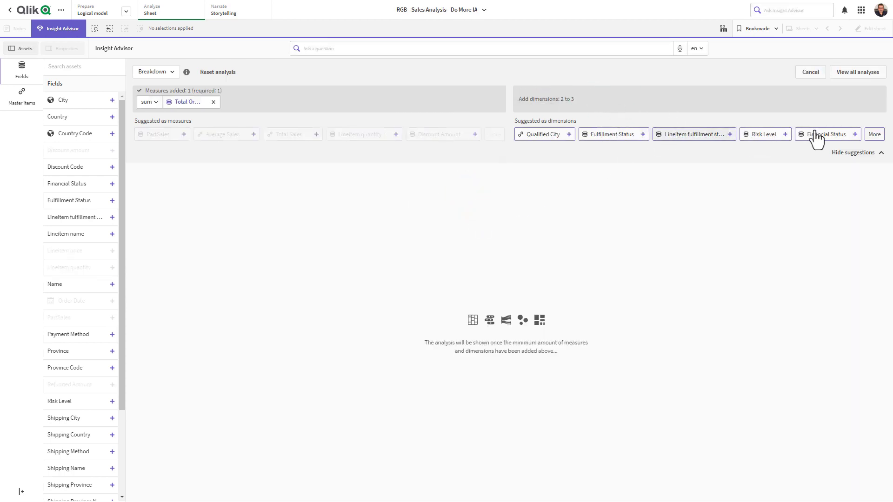
{"action": "left_click", "coordinate": [873, 134]}
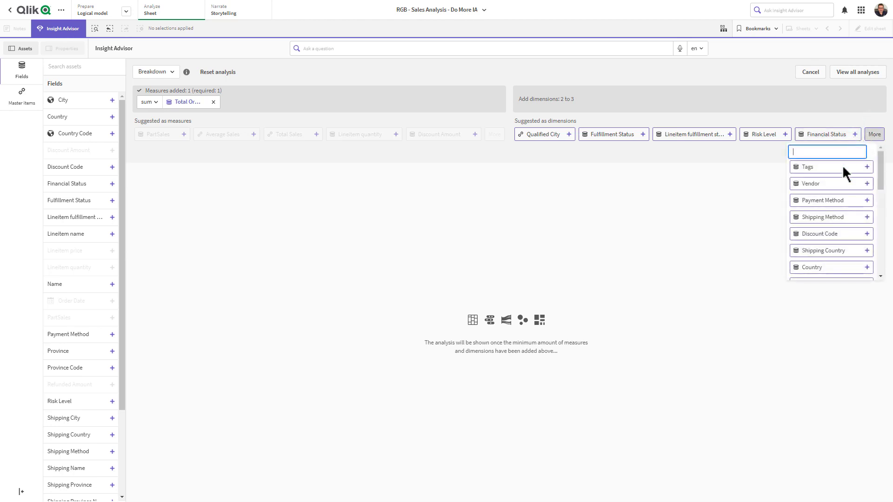
{"action": "scroll", "coordinate": [839, 194], "scroll_direction": "down", "scroll_amount": 2}
{"action": "scroll", "coordinate": [837, 200], "scroll_direction": "down", "scroll_amount": 4}
{"action": "scroll", "coordinate": [837, 207], "scroll_direction": "up", "scroll_amount": 4}
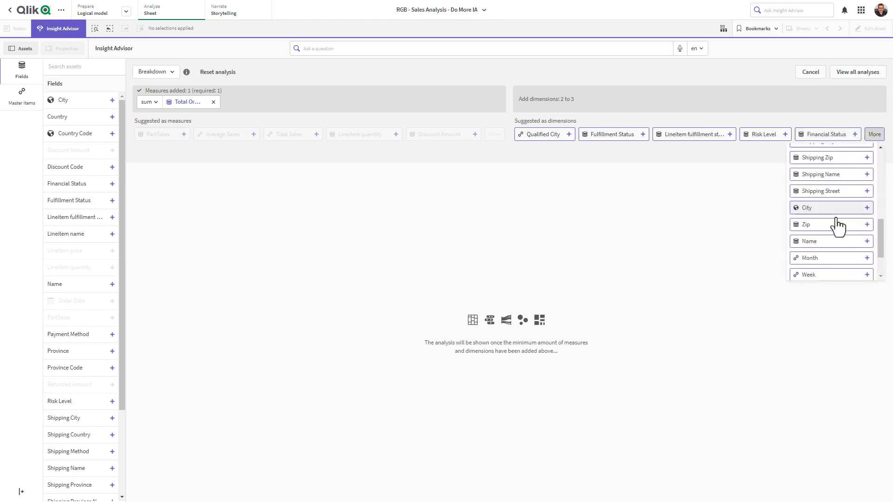
{"action": "scroll", "coordinate": [838, 211], "scroll_direction": "up", "scroll_amount": 5}
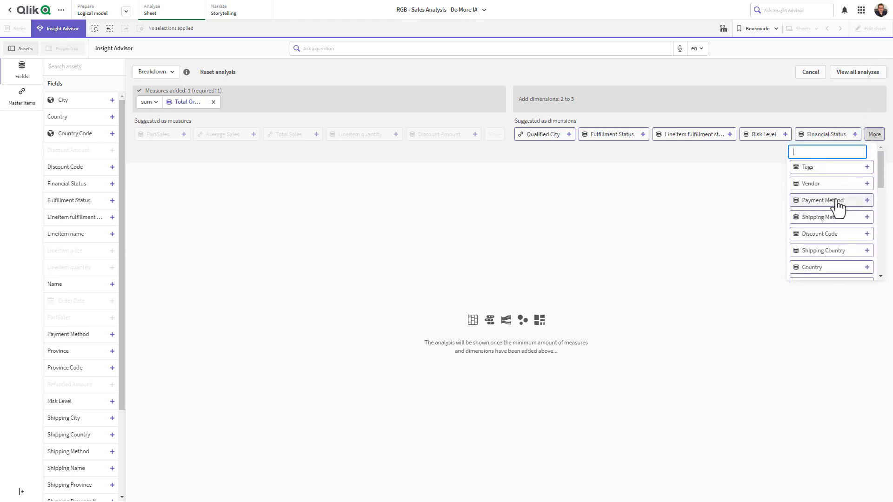
{"action": "scroll", "coordinate": [837, 207], "scroll_direction": "down", "scroll_amount": 2}
{"action": "scroll", "coordinate": [839, 207], "scroll_direction": "down", "scroll_amount": 3}
{"action": "scroll", "coordinate": [839, 206], "scroll_direction": "down", "scroll_amount": 2}
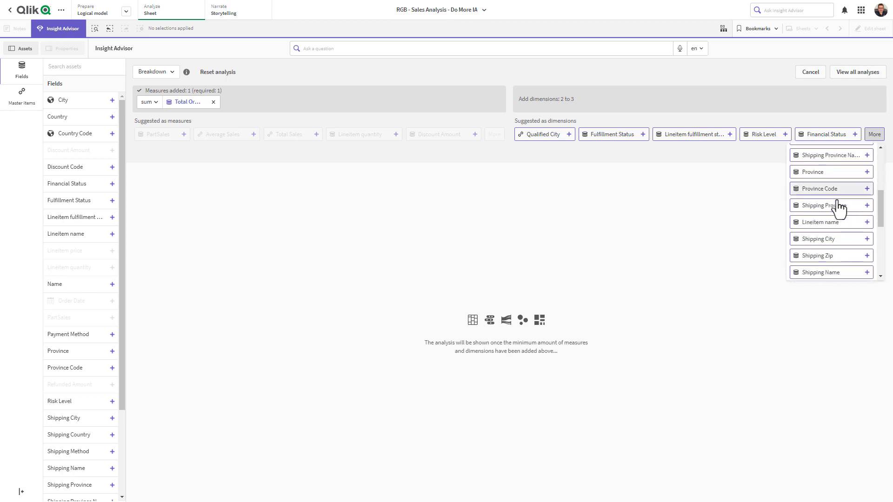
{"action": "left_click", "coordinate": [612, 133]}
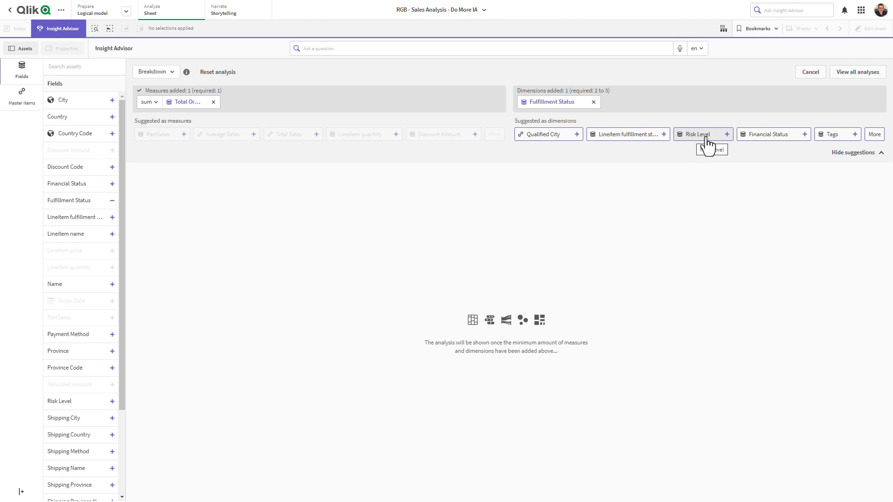
Add Item Model as the second dimension and add the resulting treemap to the Insight Advisor Analysis Type - Demonstration sheet.
{"action": "left_click", "coordinate": [873, 135]}
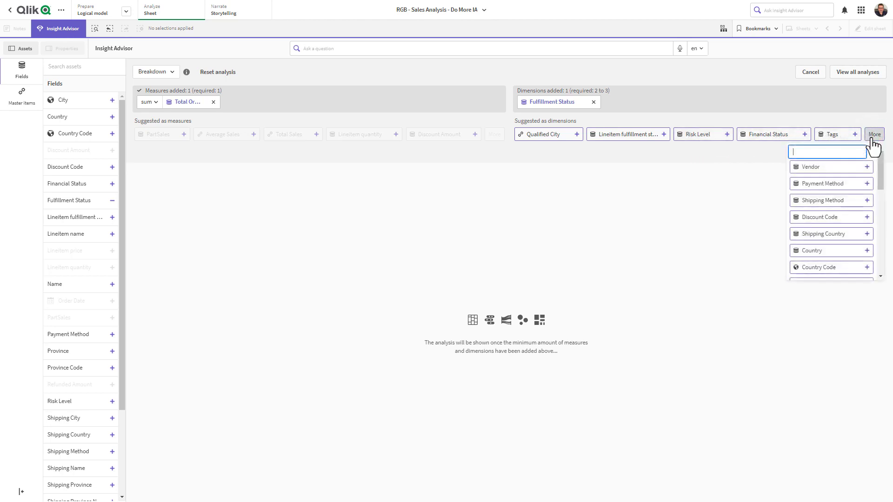
{"action": "scroll", "coordinate": [858, 200], "scroll_direction": "down", "scroll_amount": 10}
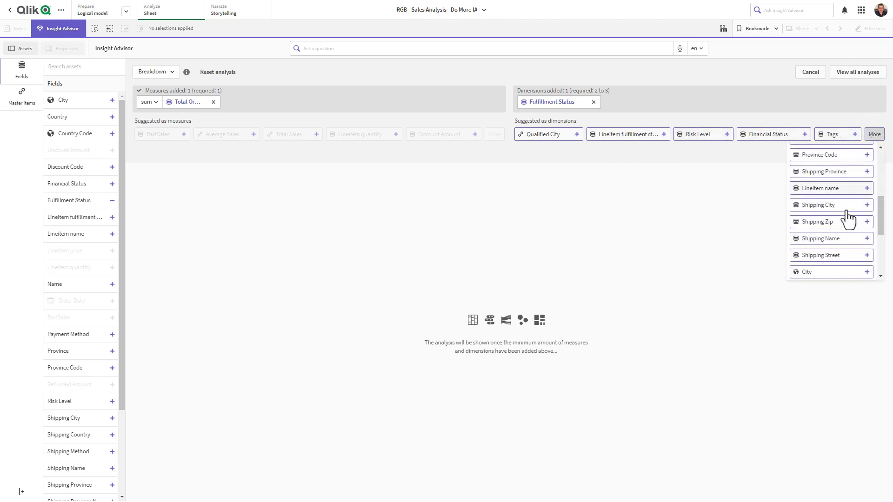
{"action": "scroll", "coordinate": [847, 228], "scroll_direction": "down", "scroll_amount": 5}
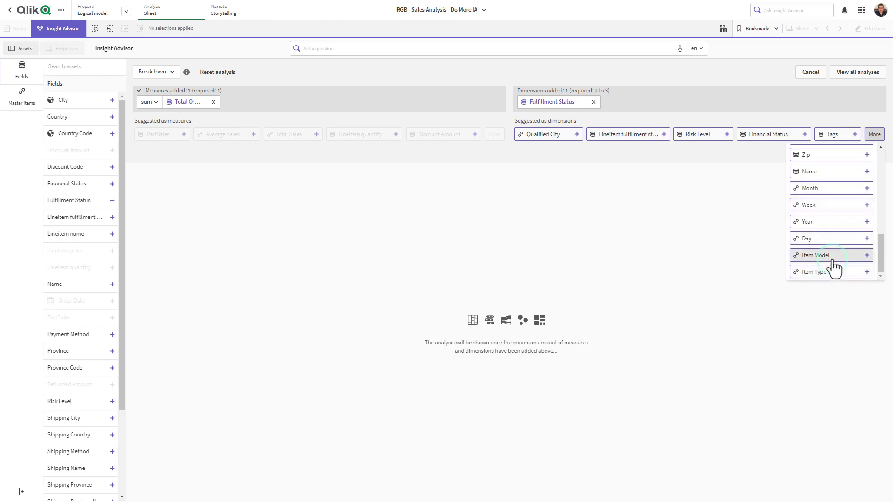
{"action": "left_click", "coordinate": [832, 256]}
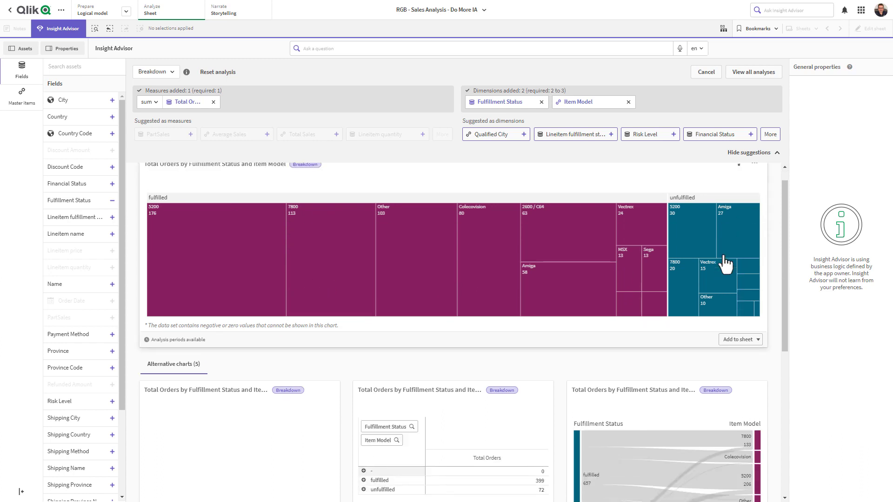
{"action": "left_click", "coordinate": [741, 358]}
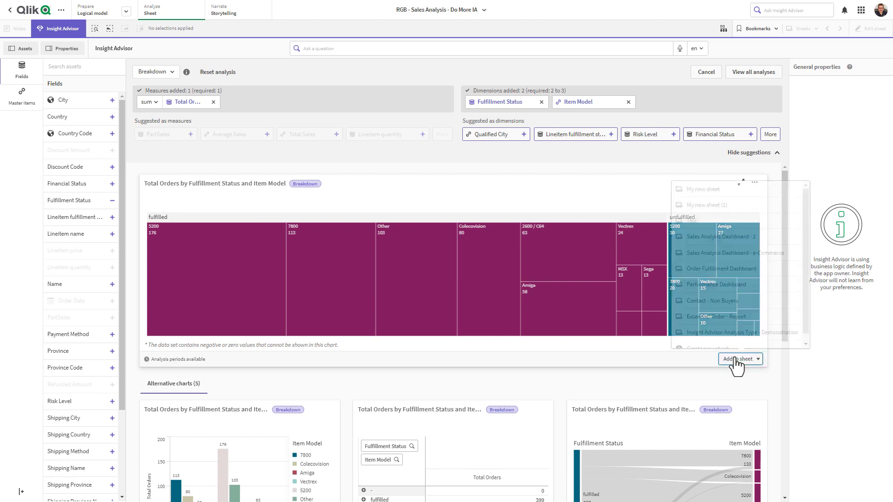
{"action": "left_click", "coordinate": [743, 333]}
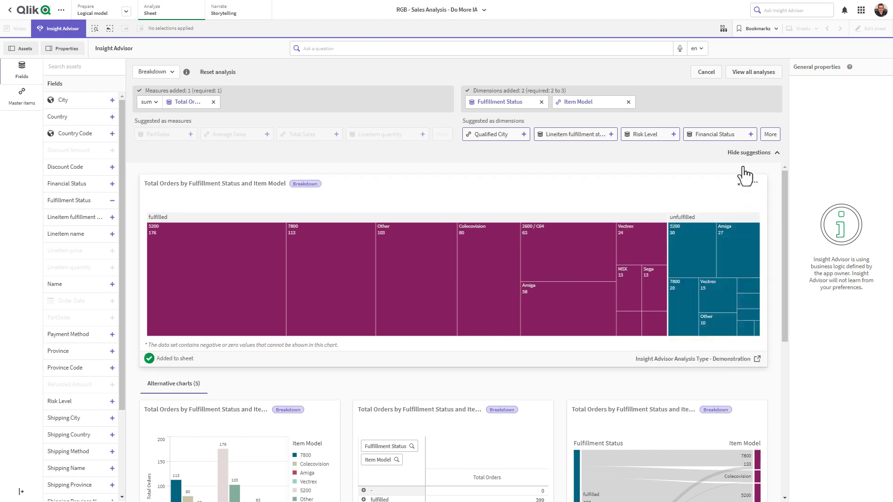
Create a Trend over time analysis of Total Sales by Order Date and try to add its line chart to the Insight Advisor Analysis Type - Demonstration sheet.
{"action": "left_click", "coordinate": [759, 71]}
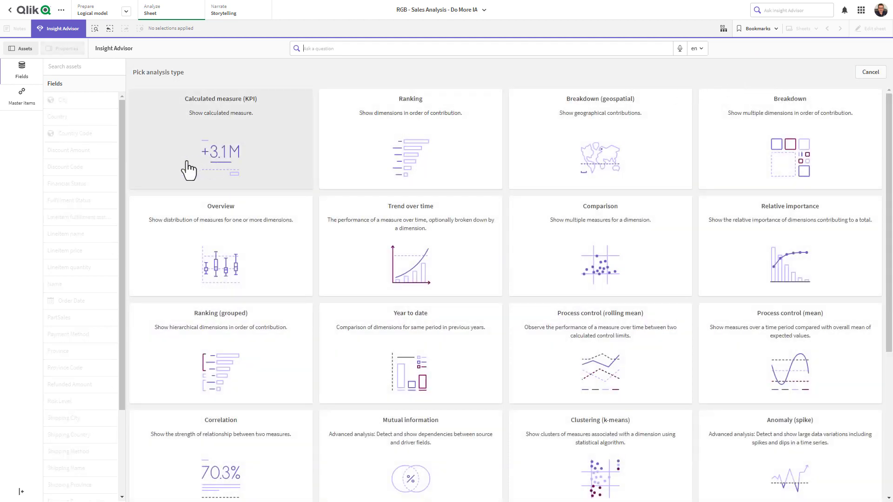
{"action": "left_click", "coordinate": [364, 240]}
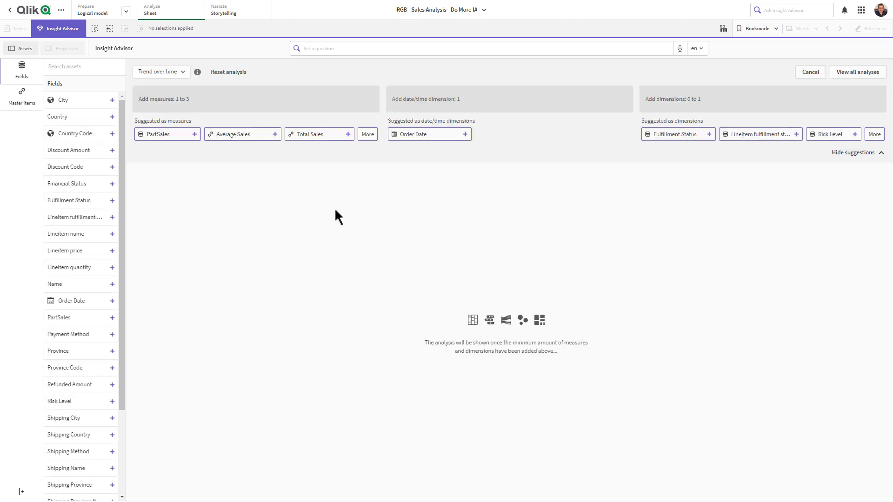
{"action": "left_click", "coordinate": [320, 136]}
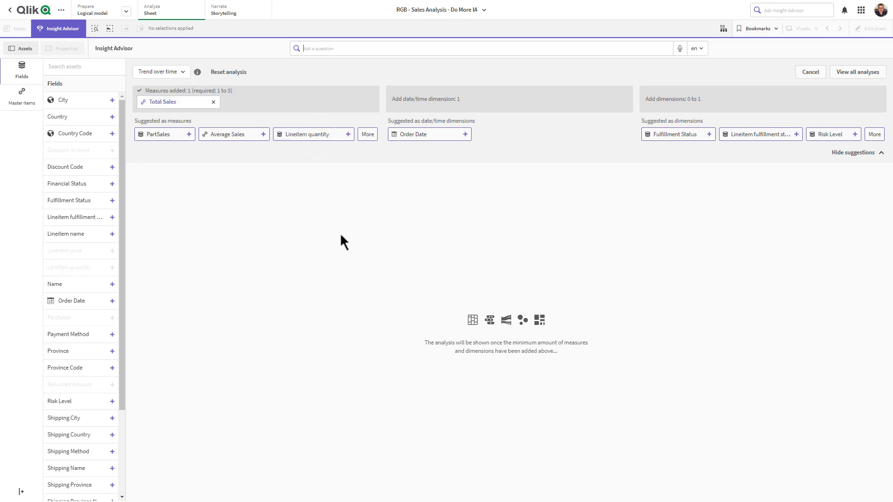
{"action": "left_click", "coordinate": [427, 135]}
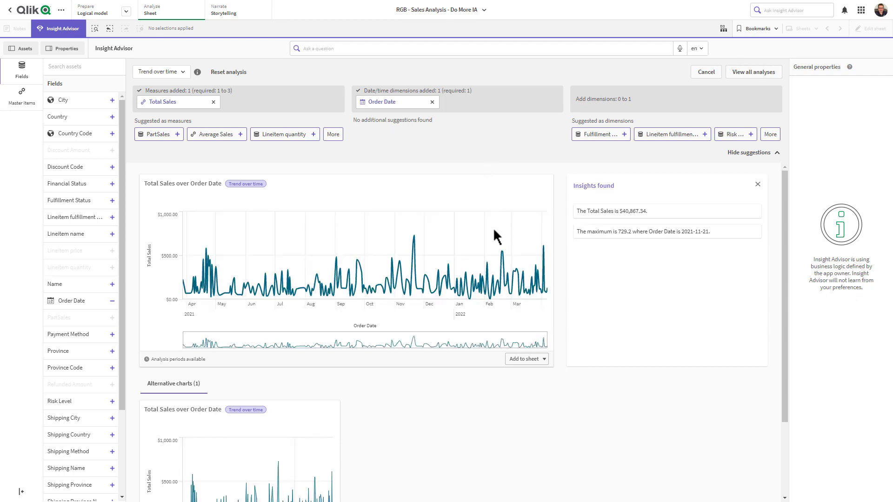
{"action": "left_click", "coordinate": [517, 360]}
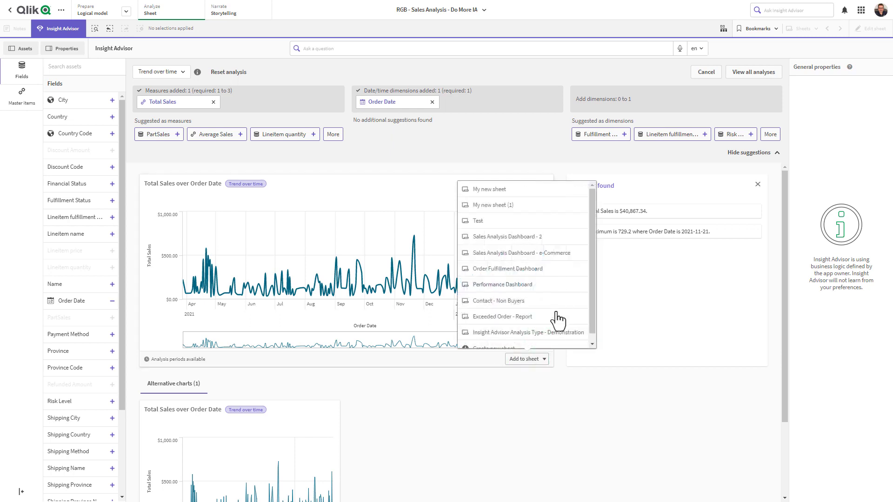
{"action": "left_click", "coordinate": [541, 334]}
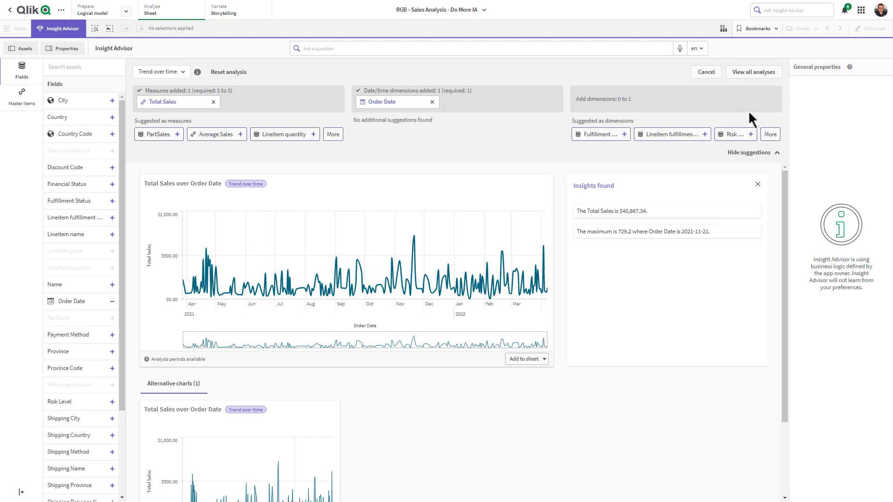
Create a Period over period (selected) analysis with Total Orders as the measure, Country as the dimension and Order Date as the date/time dimension.
{"action": "left_click", "coordinate": [756, 72]}
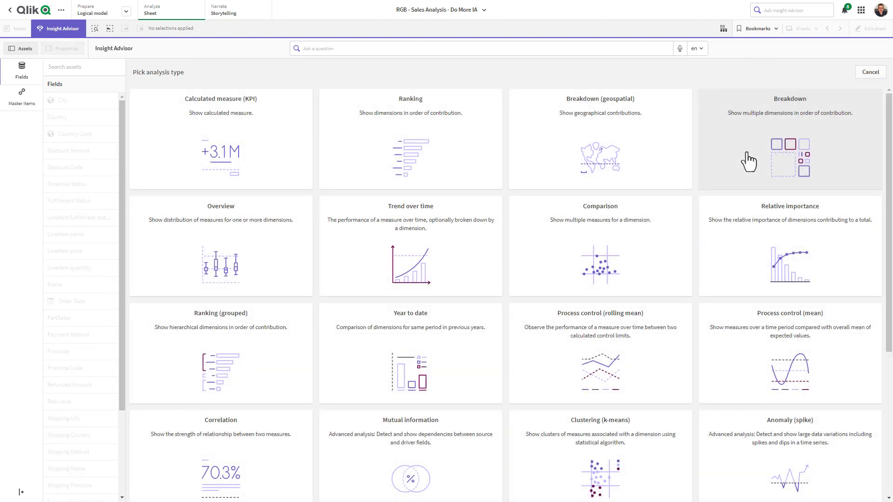
{"action": "scroll", "coordinate": [693, 242], "scroll_direction": "down", "scroll_amount": 3}
{"action": "scroll", "coordinate": [688, 257], "scroll_direction": "down", "scroll_amount": 2}
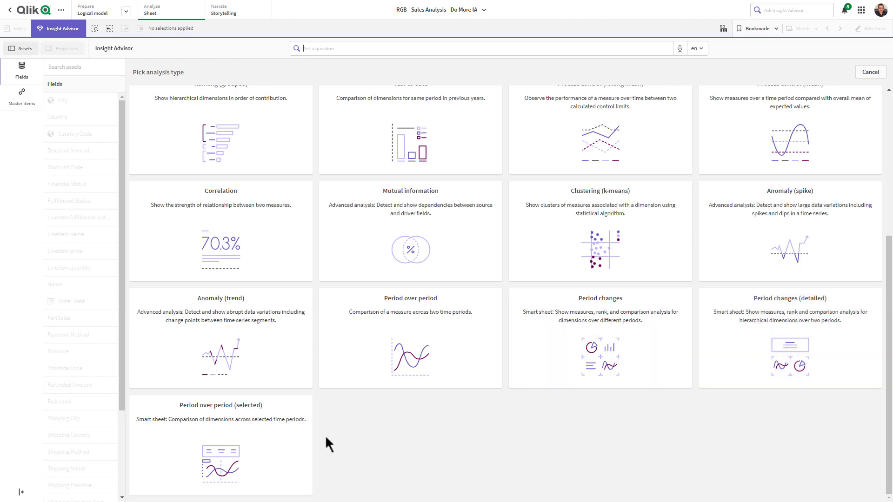
{"action": "left_click", "coordinate": [282, 458]}
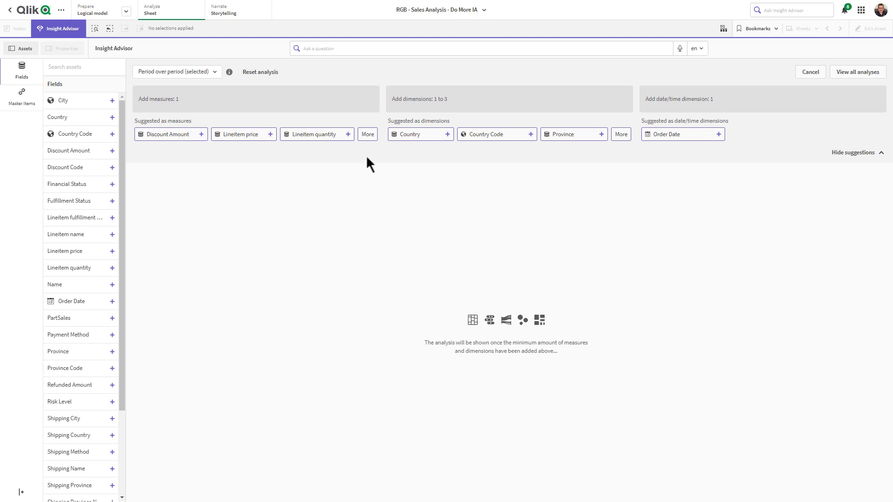
{"action": "left_click", "coordinate": [368, 134]}
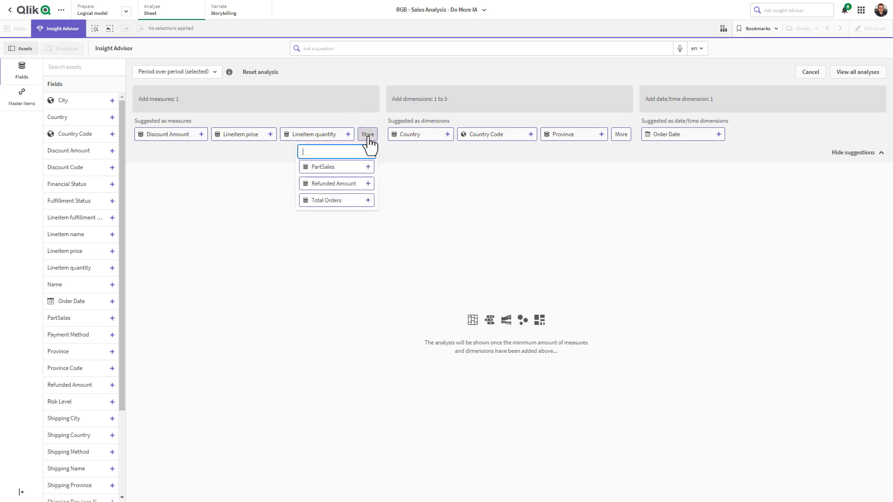
{"action": "left_click", "coordinate": [353, 202]}
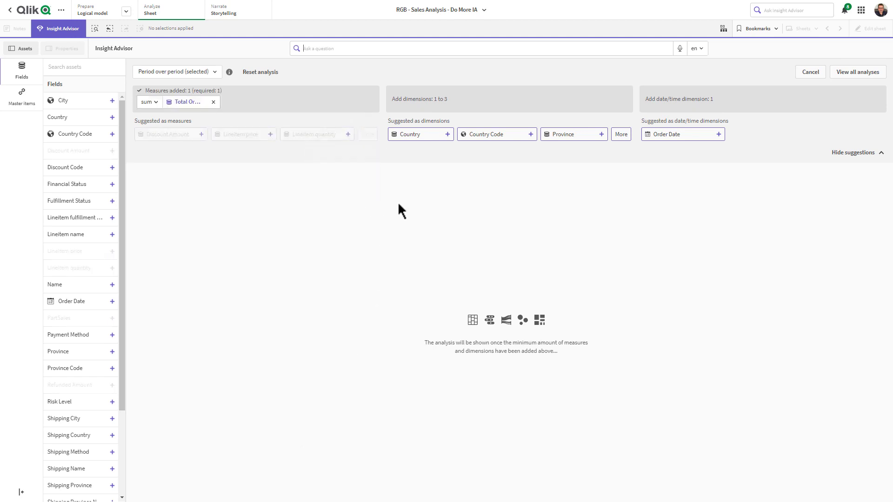
{"action": "left_click", "coordinate": [419, 136]}
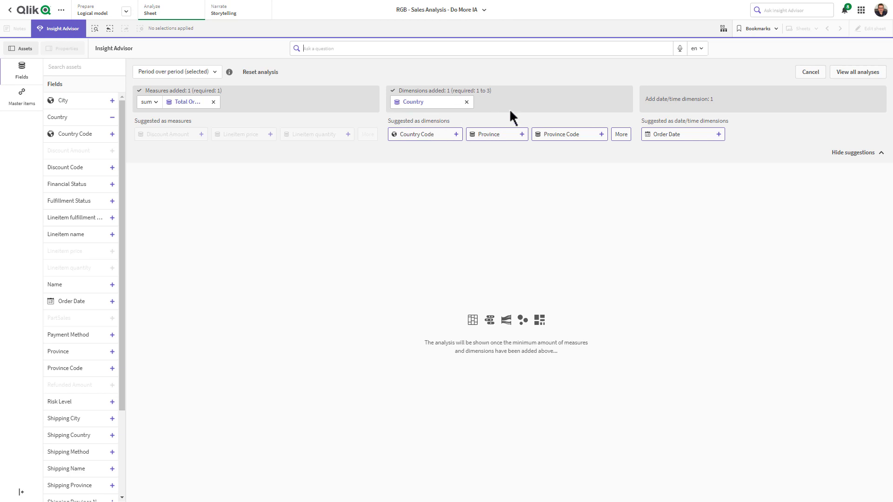
{"action": "left_click", "coordinate": [691, 139]}
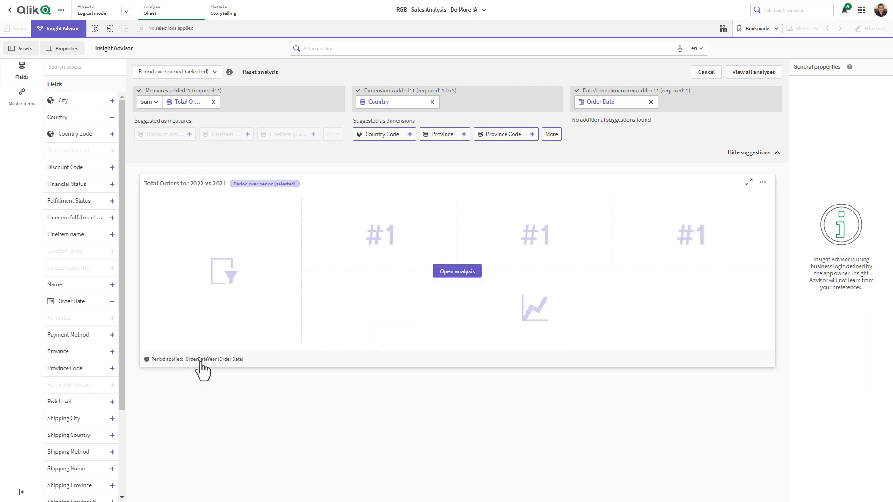
Open the Total Orders period over period analysis and set its analysis period to OrderDateMonth, comparing 2022-Mar with 2022-Apr.
{"action": "left_click", "coordinate": [461, 276]}
{"action": "left_click", "coordinate": [461, 275]}
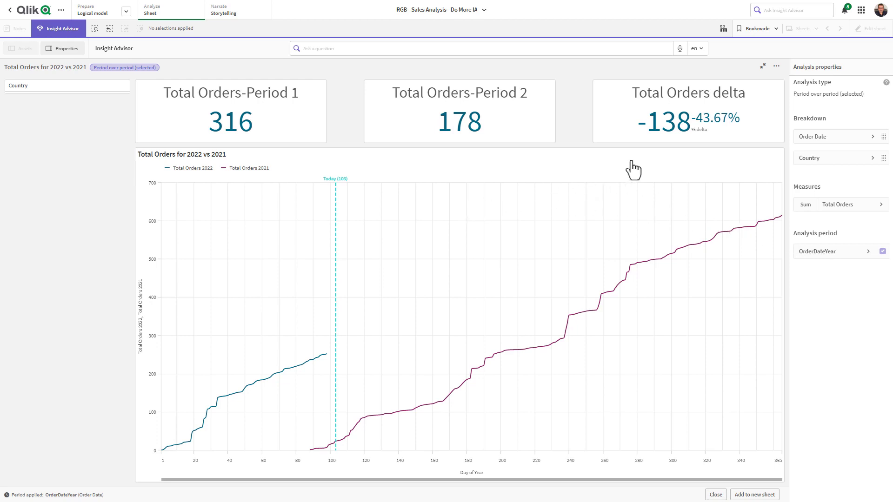
{"action": "left_click", "coordinate": [836, 256]}
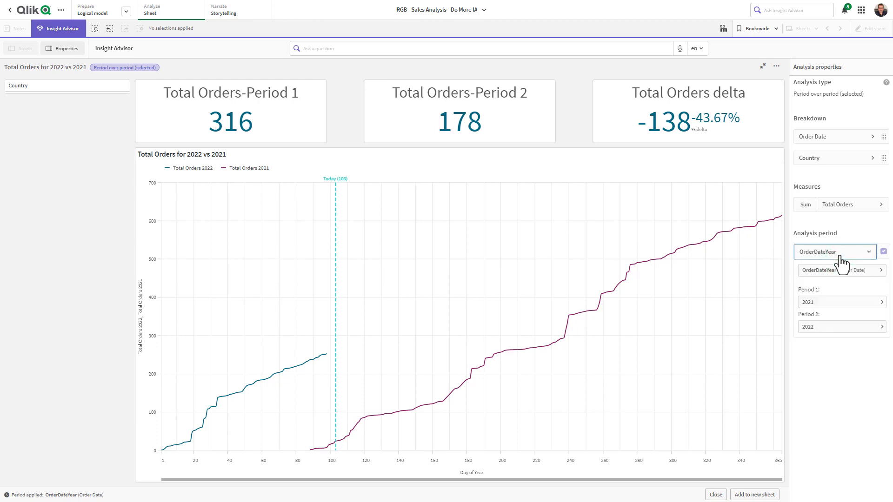
{"action": "left_click", "coordinate": [842, 272]}
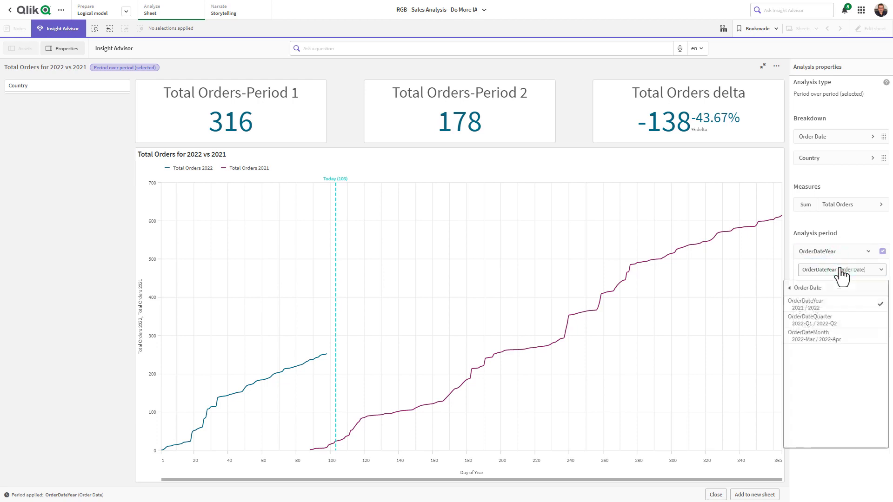
{"action": "left_click", "coordinate": [837, 338]}
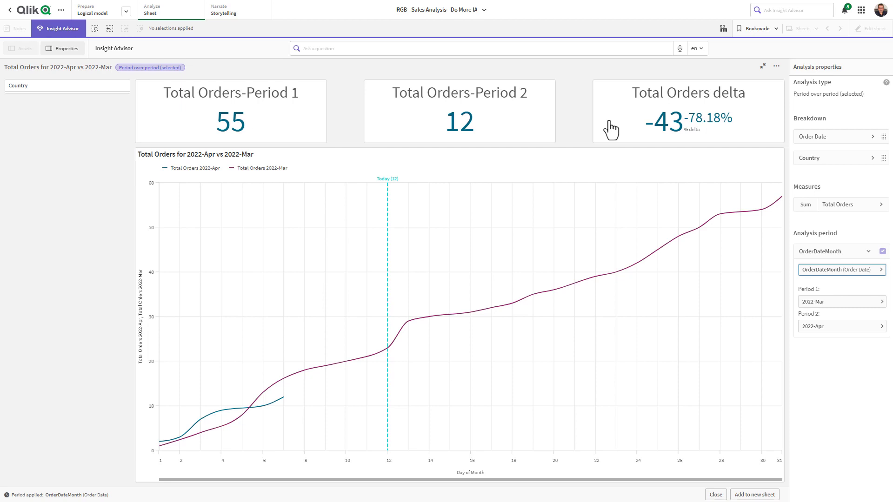
Filter the analysis by selecting United States as the Country and apply the selection.
{"action": "left_click", "coordinate": [52, 87]}
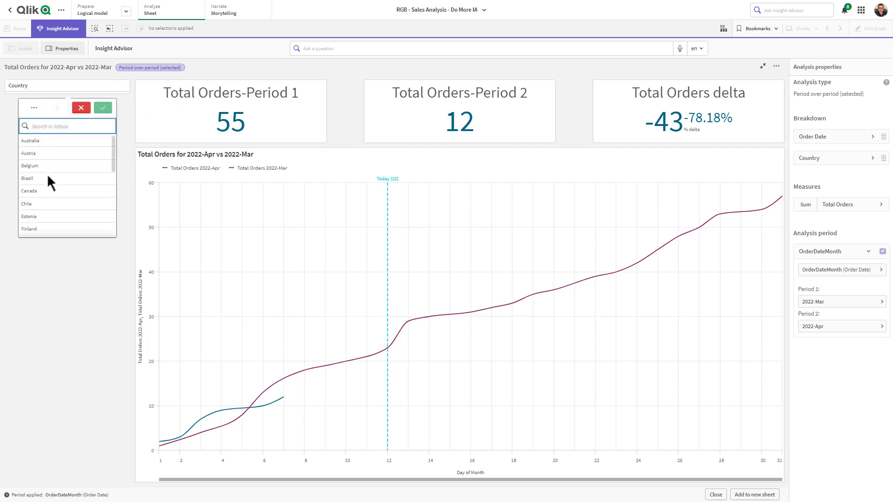
{"action": "scroll", "coordinate": [52, 181], "scroll_direction": "down", "scroll_amount": 5}
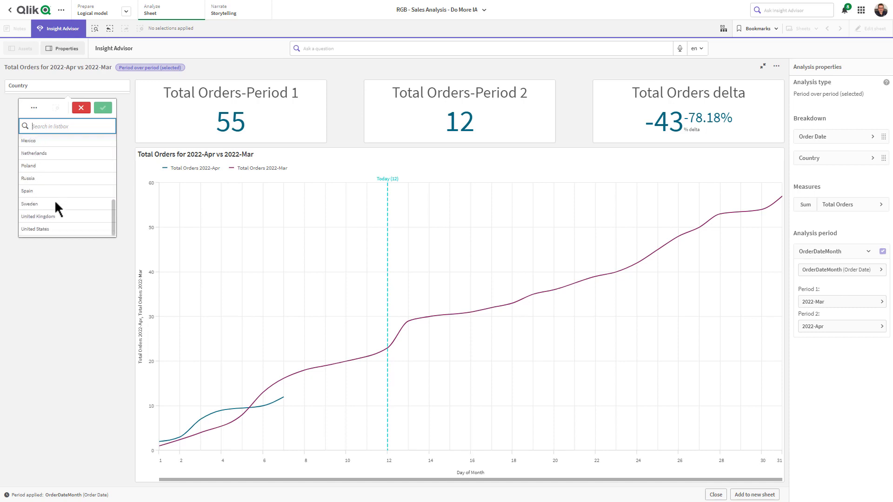
{"action": "scroll", "coordinate": [52, 208], "scroll_direction": "down", "scroll_amount": 1}
{"action": "left_click", "coordinate": [50, 206]}
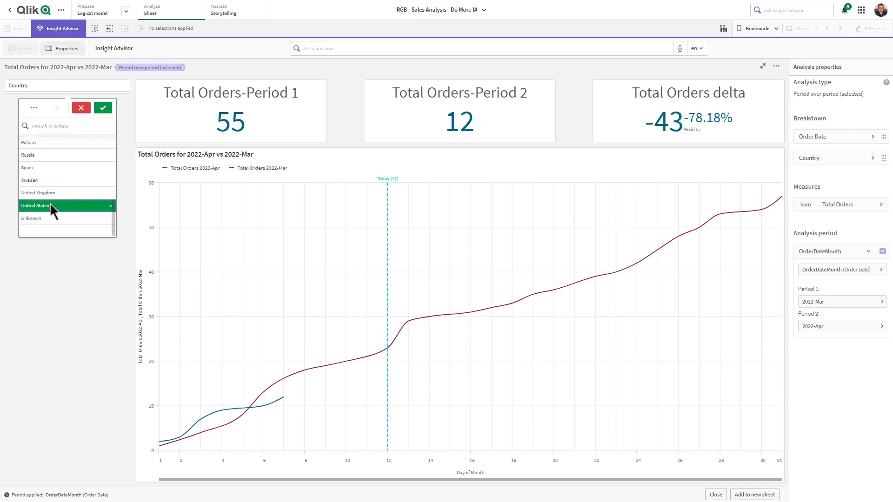
{"action": "left_click", "coordinate": [105, 110]}
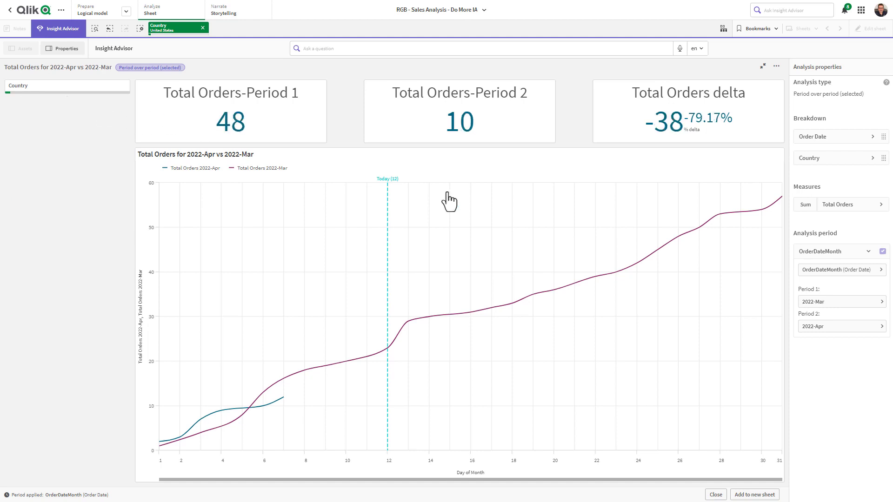
Add the period over period analysis to a new sheet and open that sheet for editing.
{"action": "left_click", "coordinate": [751, 495]}
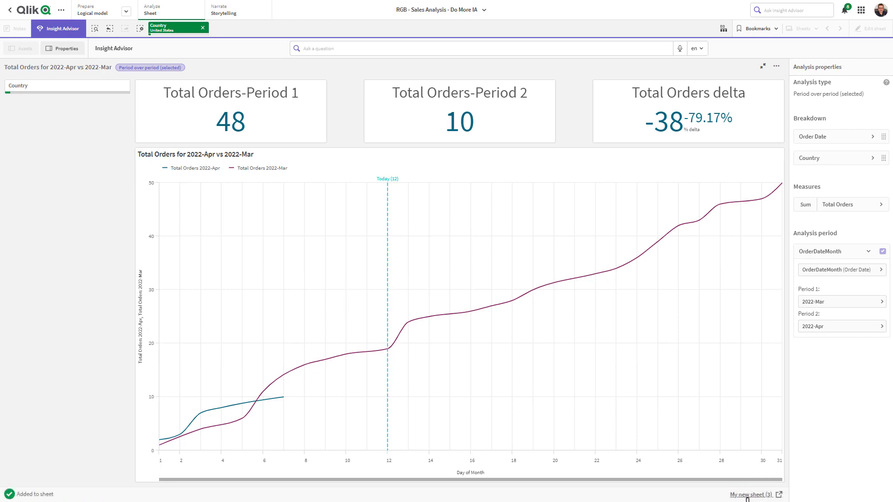
{"action": "left_click", "coordinate": [748, 496]}
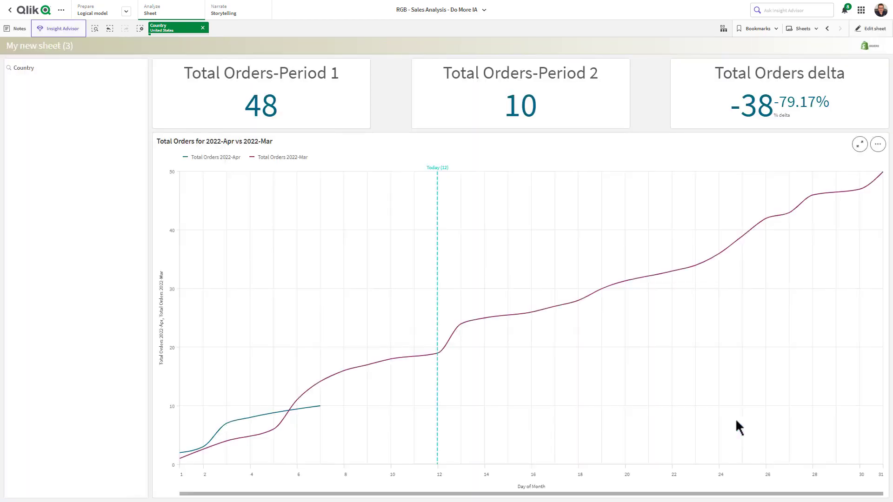
{"action": "left_click", "coordinate": [883, 30]}
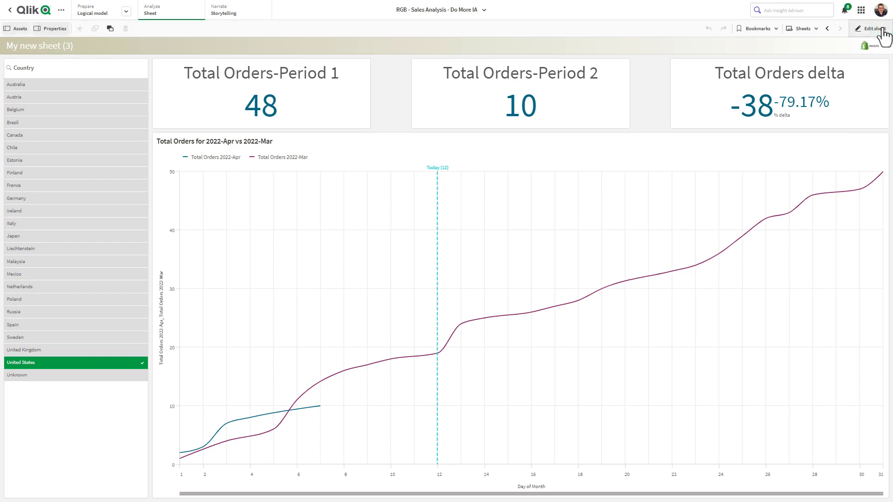
Examine the properties of the Total Orders line chart and the three KPI objects on the new sheet.
{"action": "left_click", "coordinate": [679, 200]}
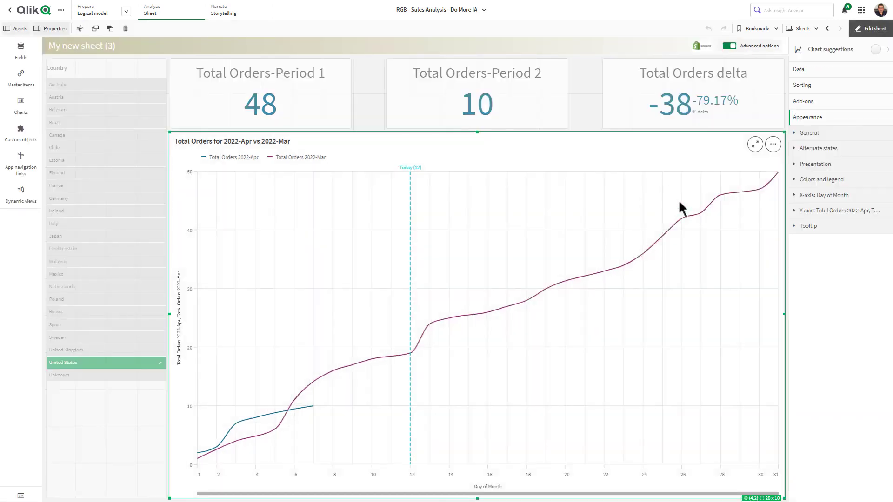
{"action": "left_click", "coordinate": [650, 122]}
{"action": "left_click", "coordinate": [551, 114]}
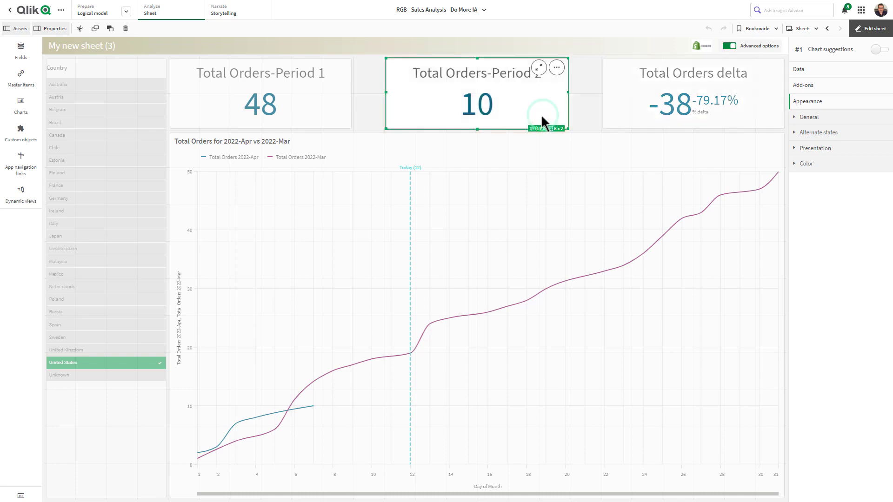
{"action": "left_click", "coordinate": [331, 99]}
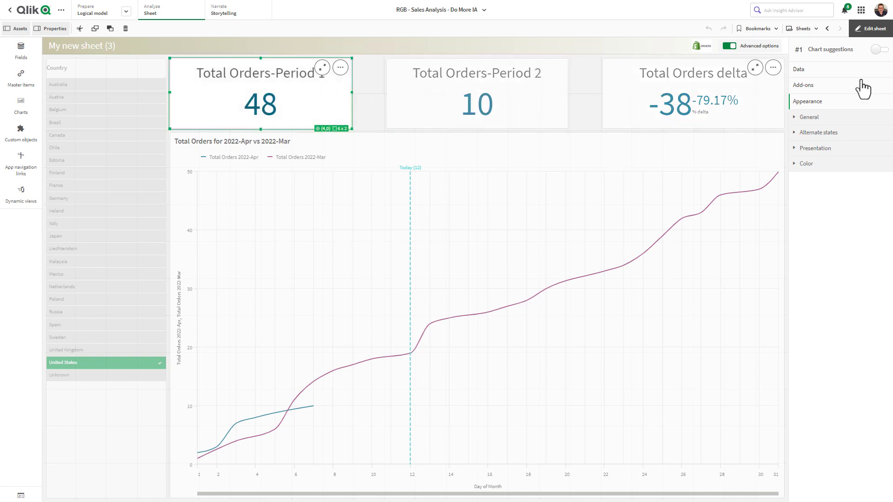
Switch to the Insight Advisor Analysis Type - Demonstration sheet.
{"action": "left_click", "coordinate": [797, 31]}
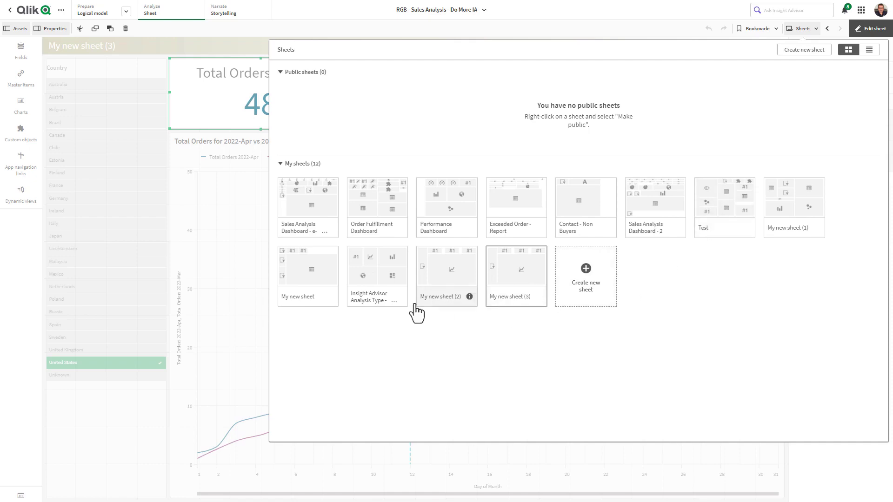
{"action": "left_click", "coordinate": [387, 285]}
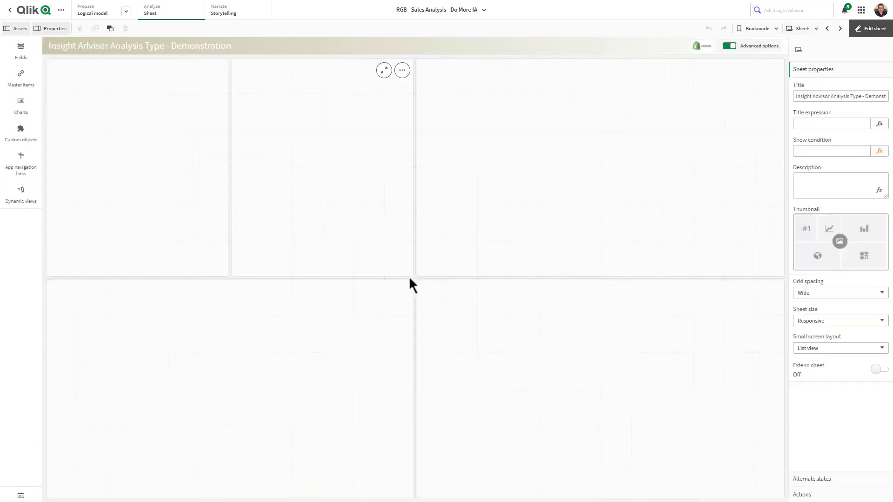